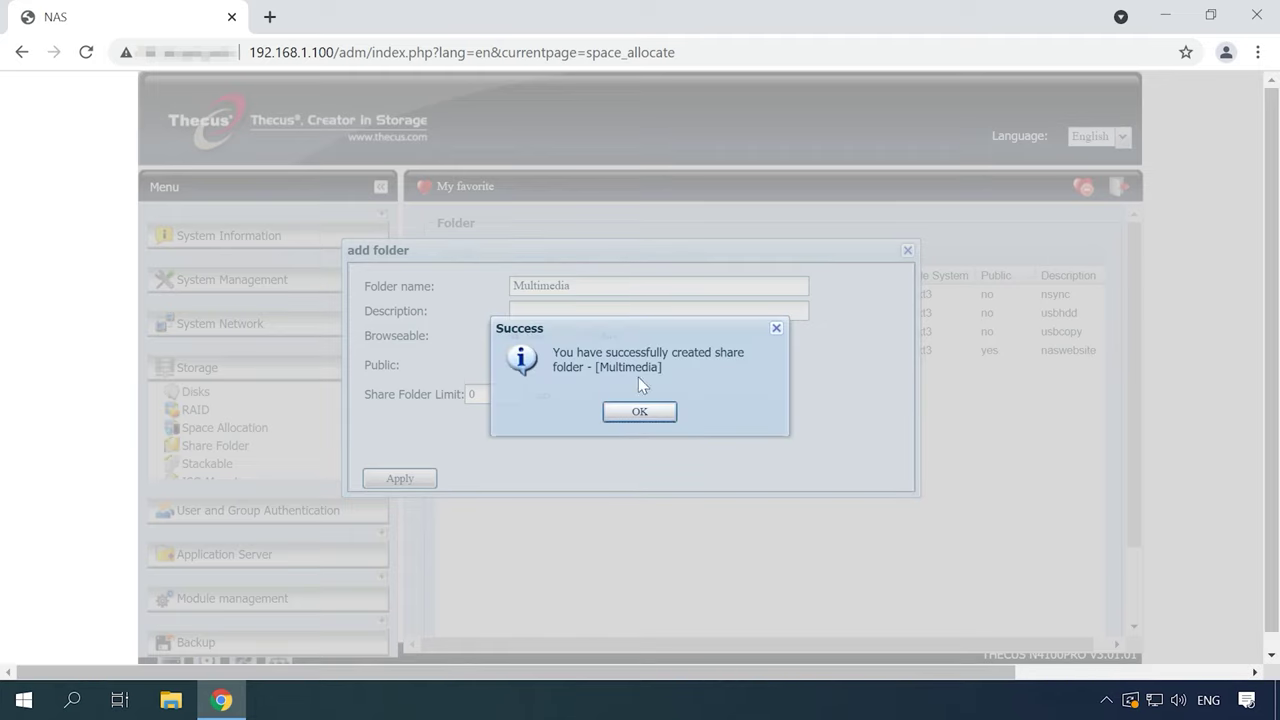
- Acknowledge the creation of the Multimedia share folder and open the NAS's FTP service settings
{"action": "left_click", "coordinate": [644, 416]}
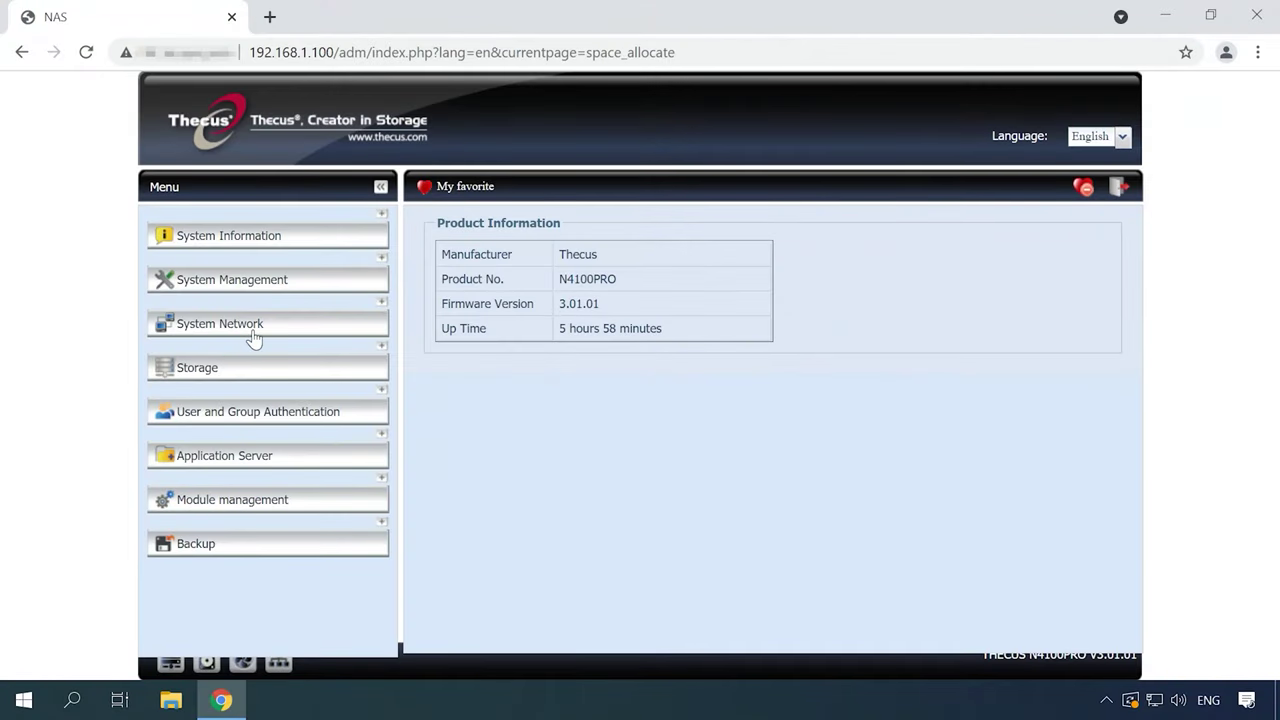
{"action": "left_click", "coordinate": [233, 336]}
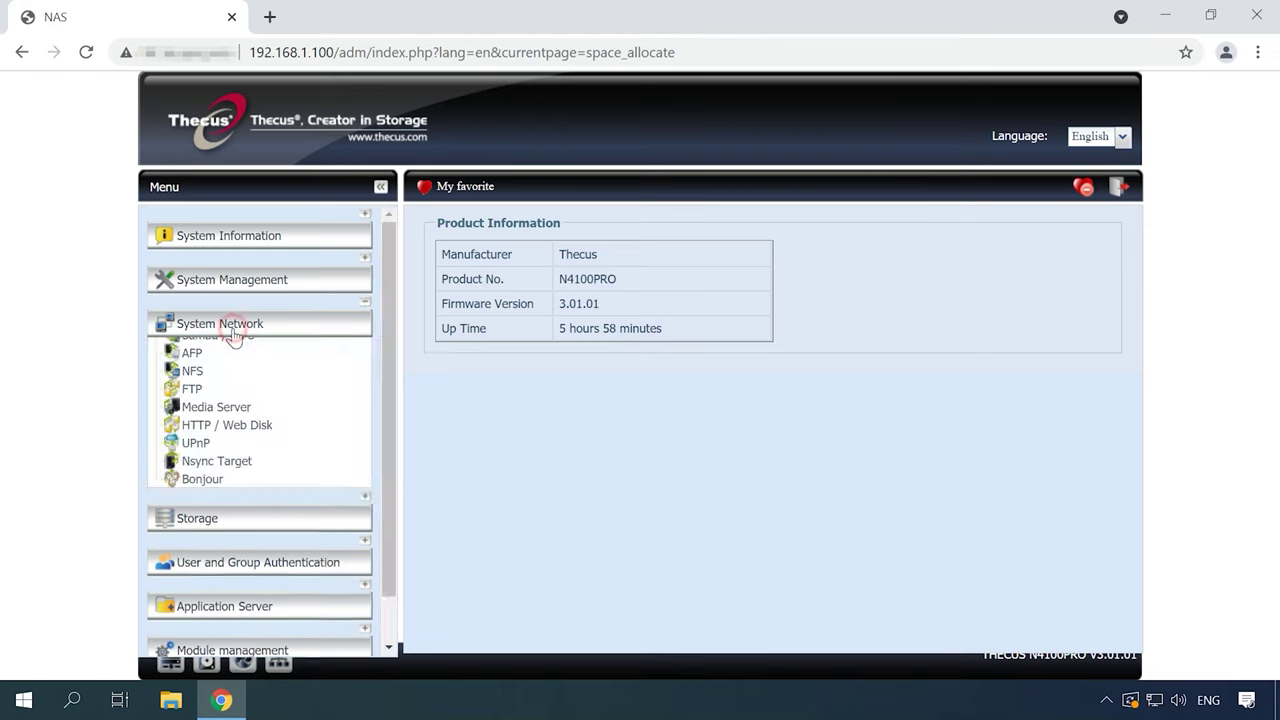
{"action": "scroll", "coordinate": [375, 370], "scroll_direction": "down", "scroll_amount": 2}
{"action": "left_click", "coordinate": [192, 406]}
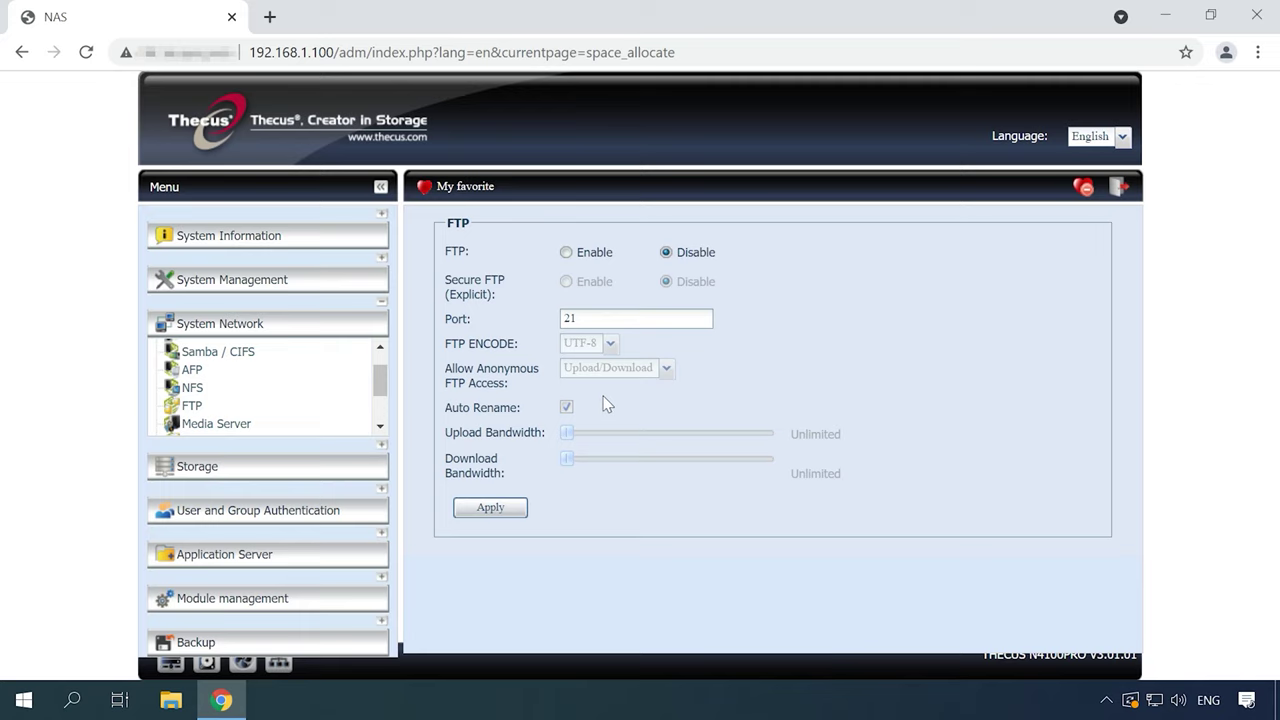
- Enable the FTP server, keeping anonymous access at Upload/Download, and apply the settings
{"action": "left_click", "coordinate": [582, 254]}
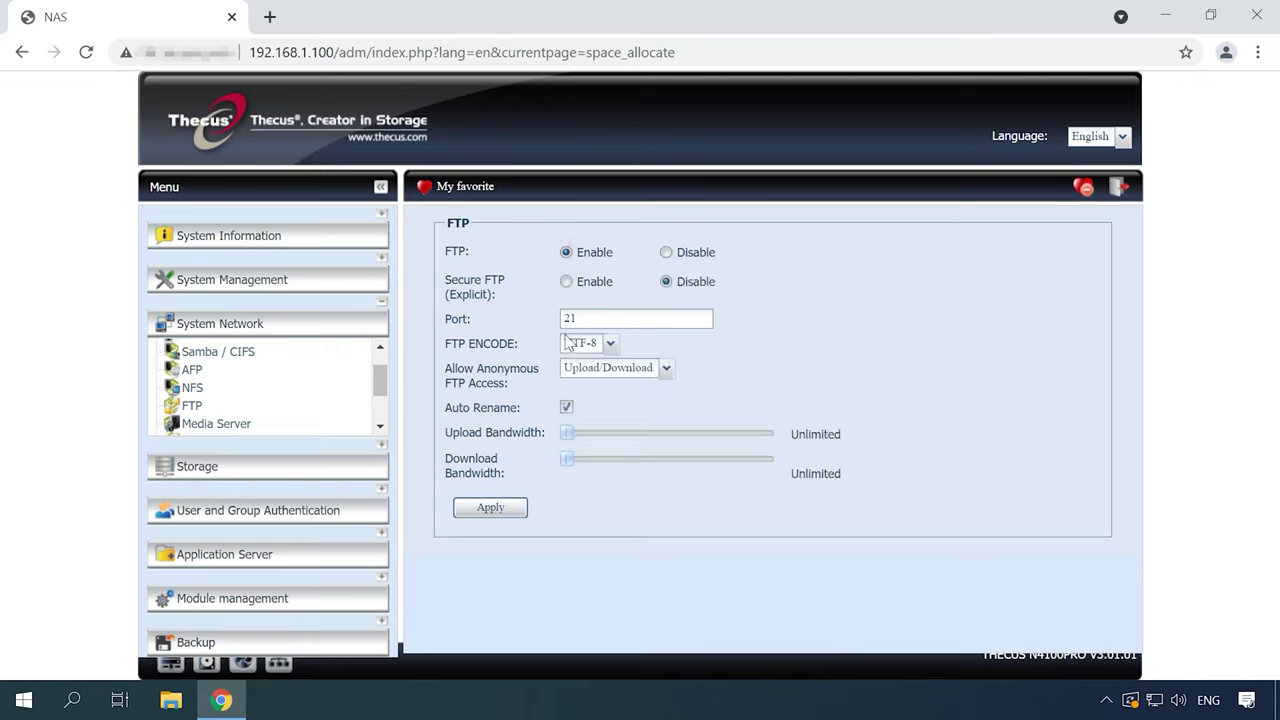
{"action": "left_click", "coordinate": [663, 370]}
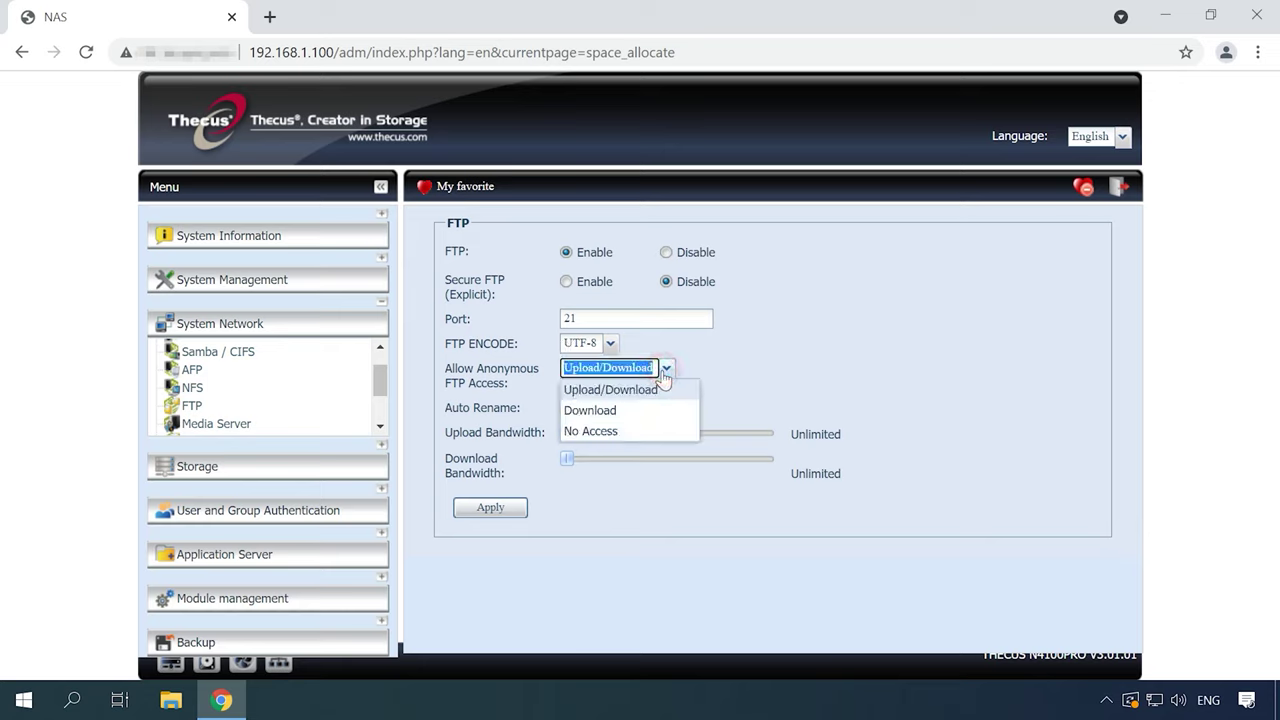
{"action": "left_click", "coordinate": [608, 465]}
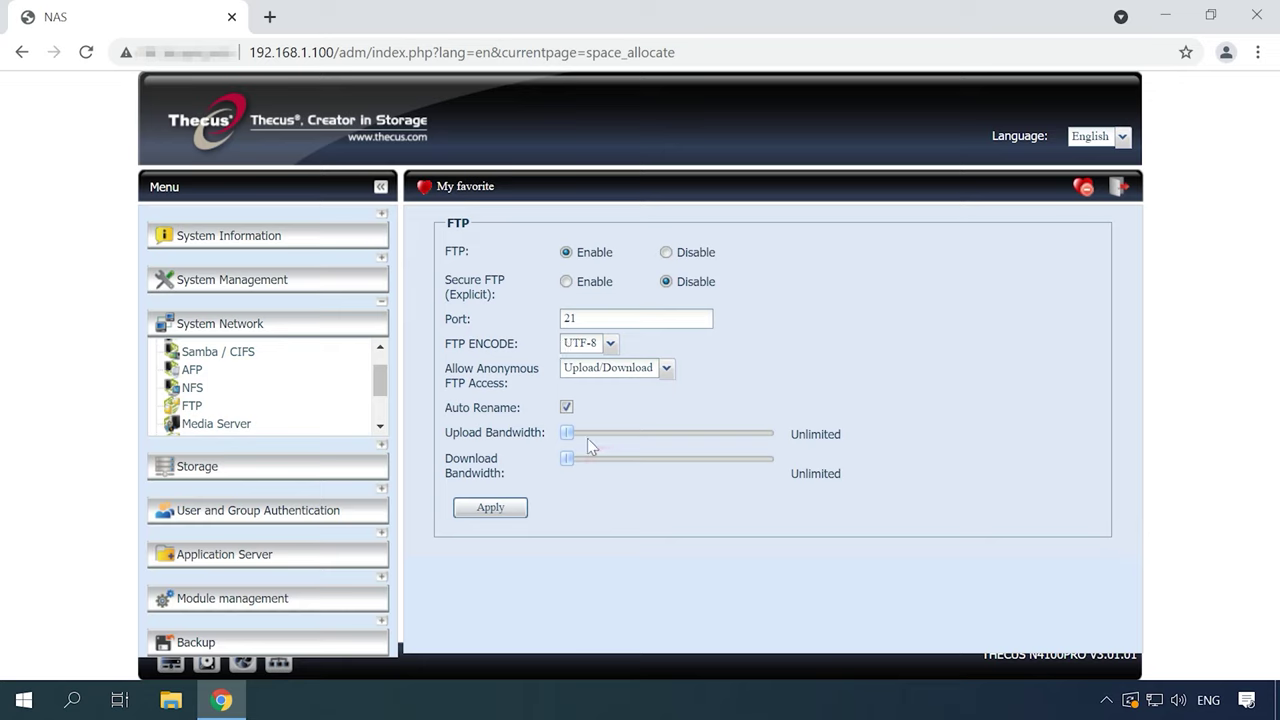
{"action": "left_click", "coordinate": [512, 509]}
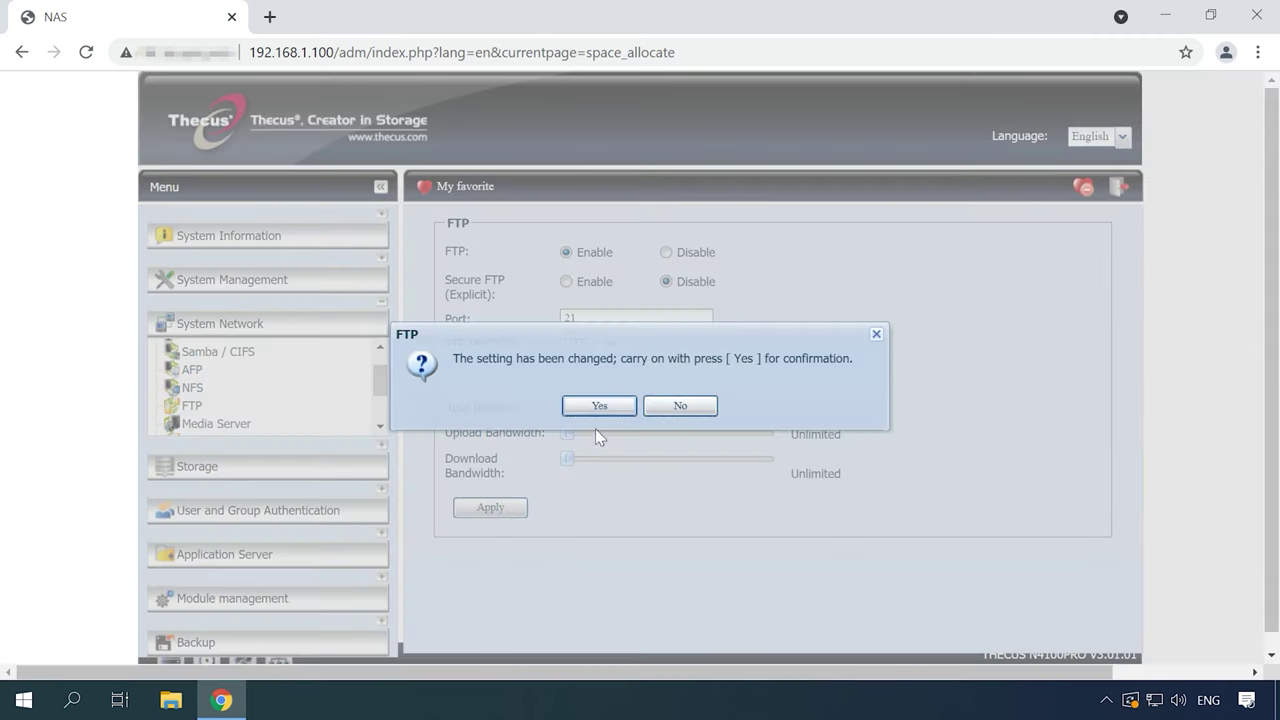
{"action": "left_click", "coordinate": [603, 410]}
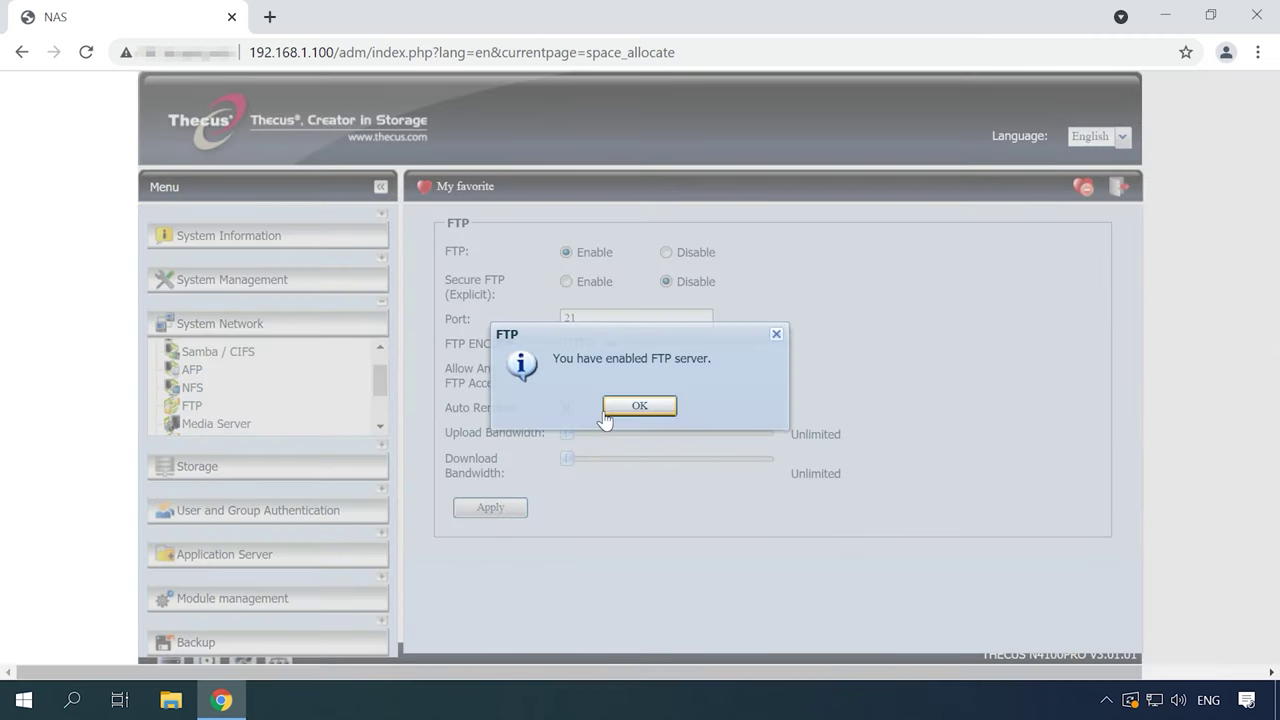
{"action": "left_click", "coordinate": [639, 406]}
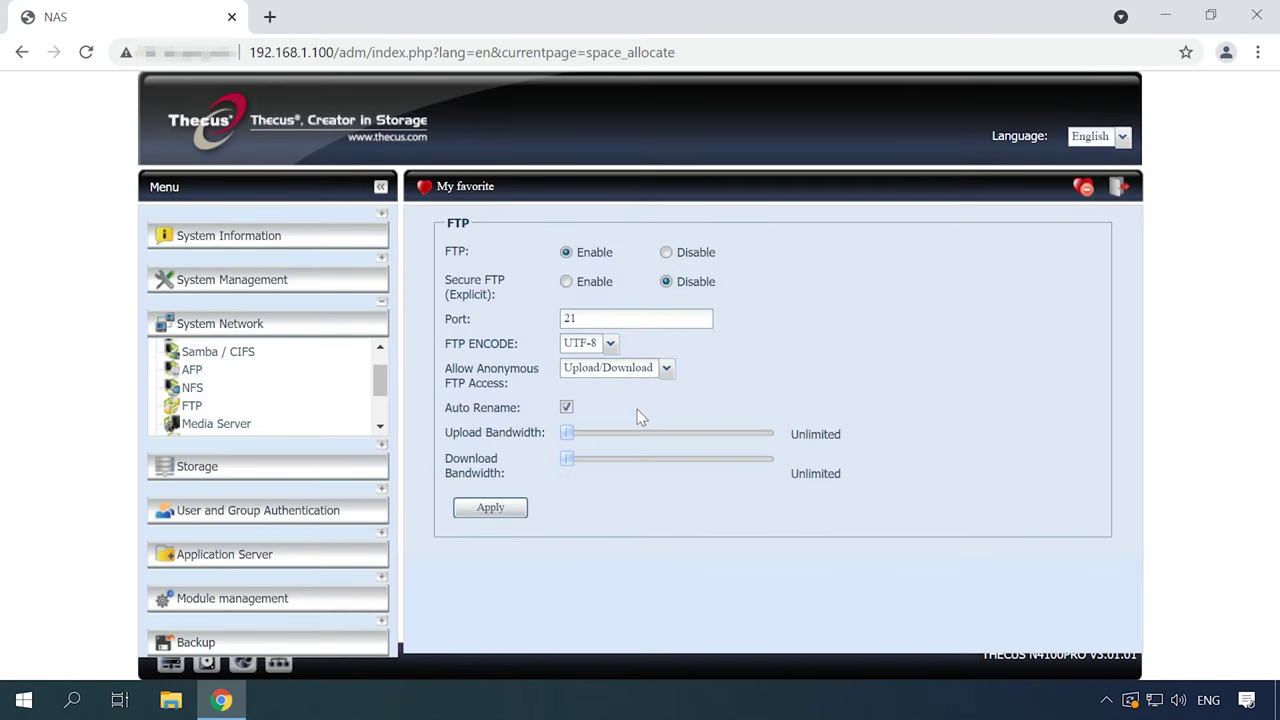
- Start a new iSCSI target volume in the NAS's space allocation settings, enable it and name the target thecus
{"action": "left_click", "coordinate": [283, 327]}
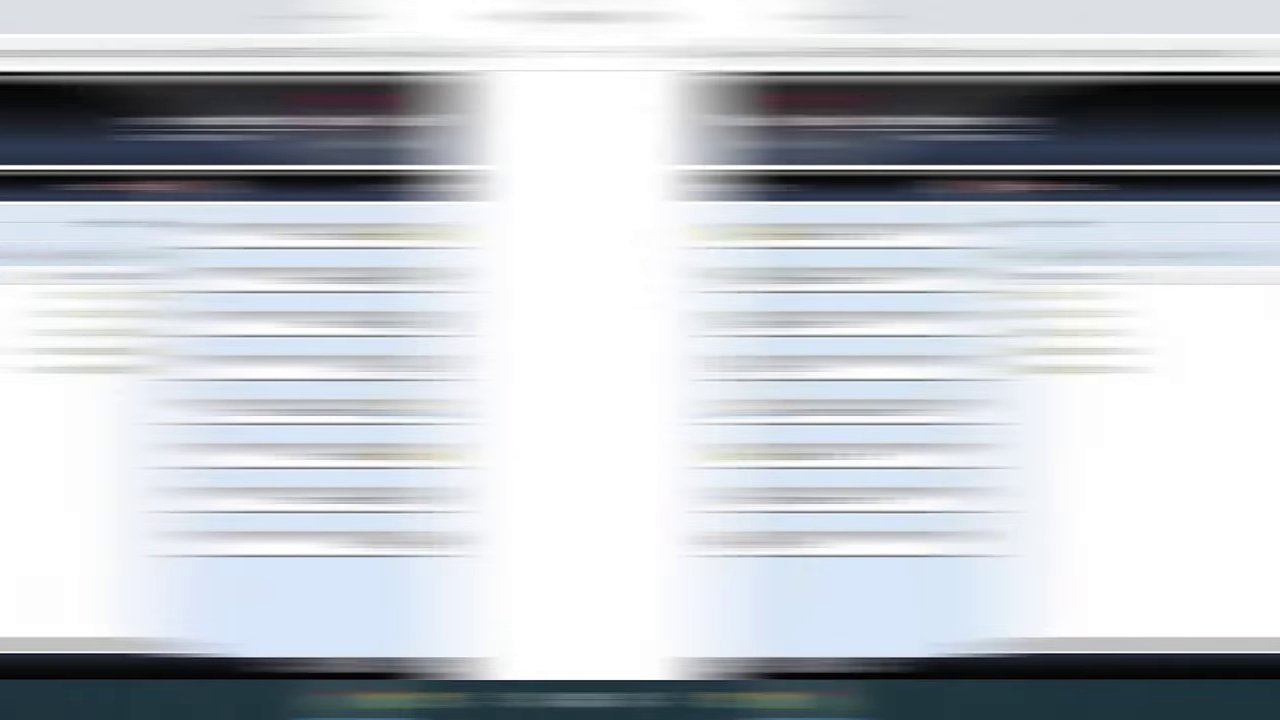
{"action": "left_click", "coordinate": [218, 370]}
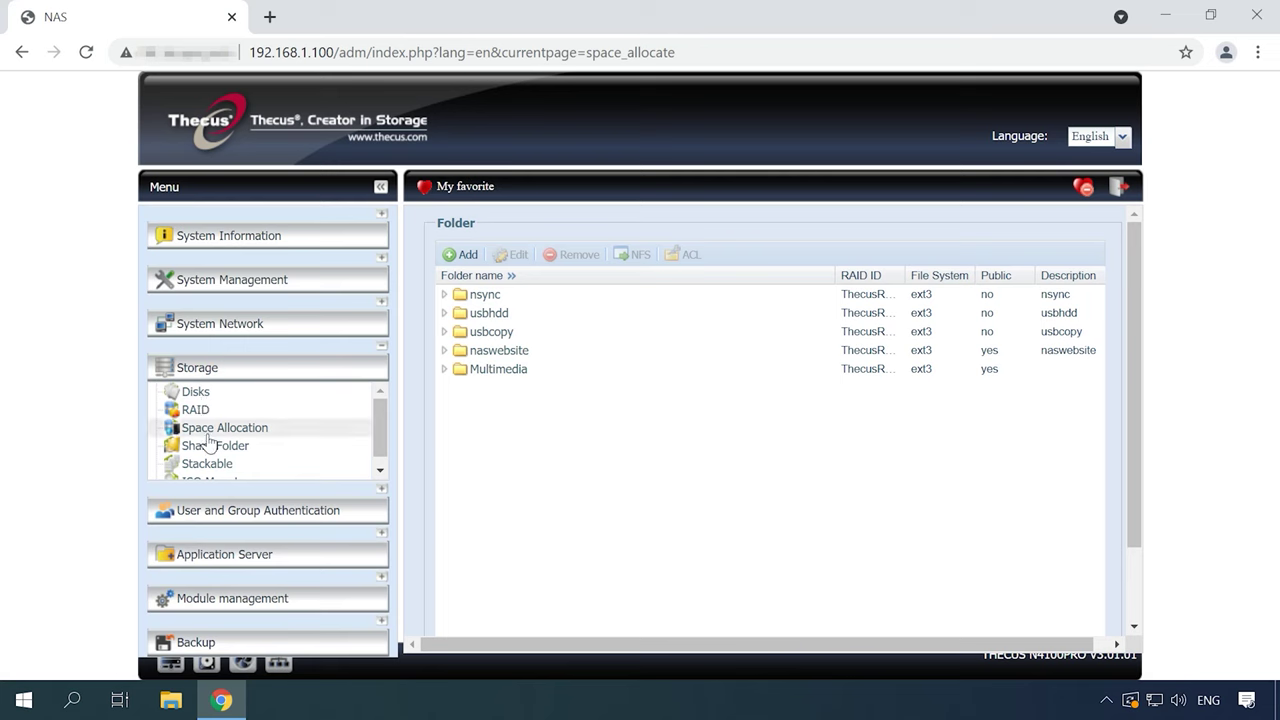
{"action": "left_click", "coordinate": [238, 430]}
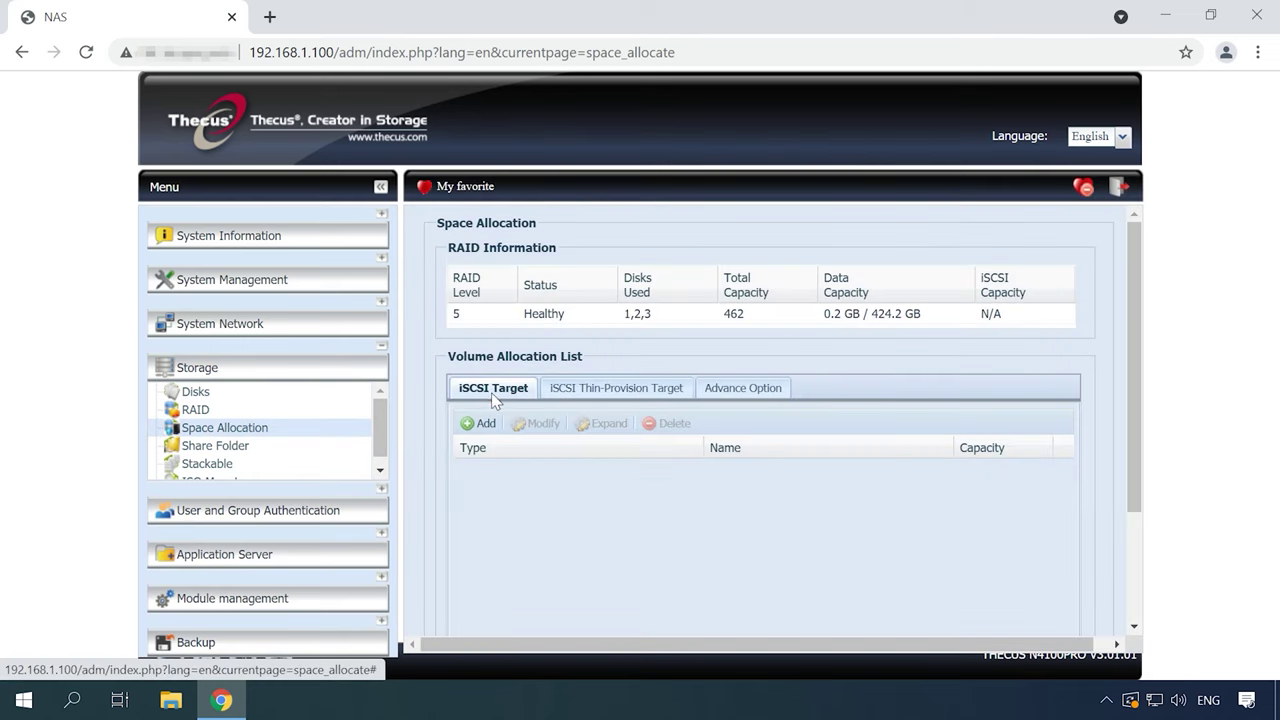
{"action": "left_click", "coordinate": [479, 428]}
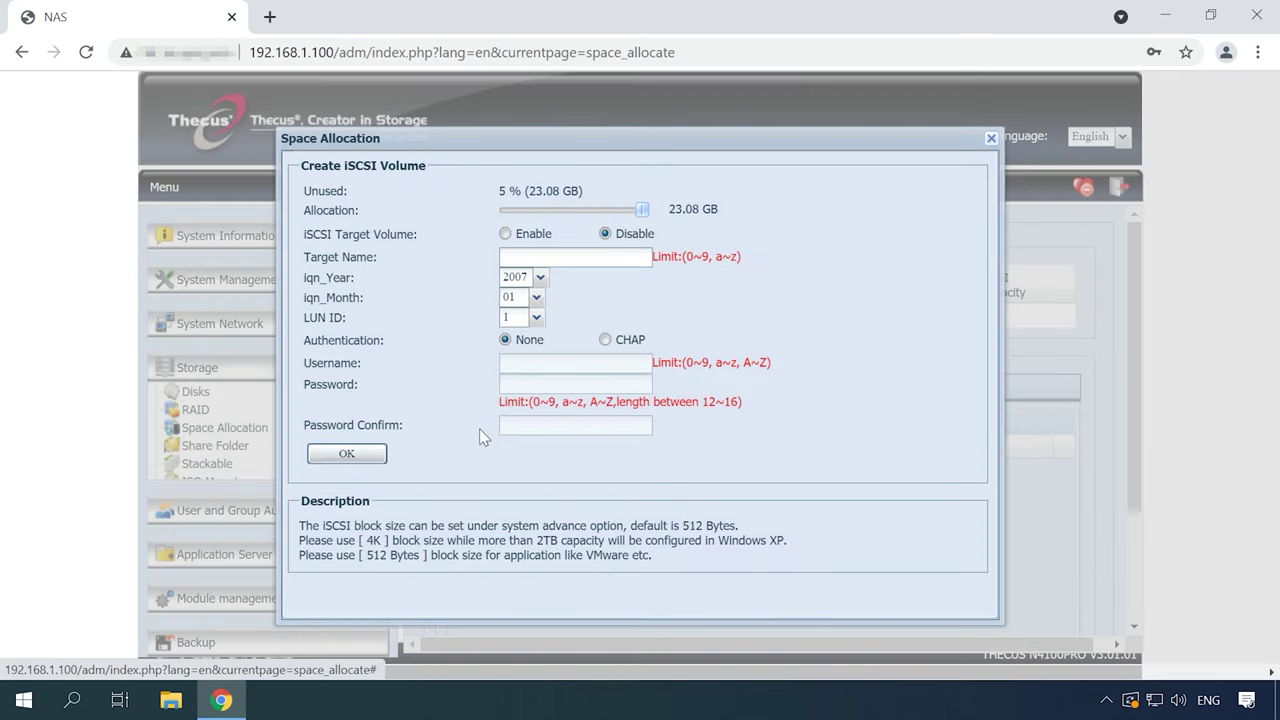
{"action": "left_click", "coordinate": [506, 236]}
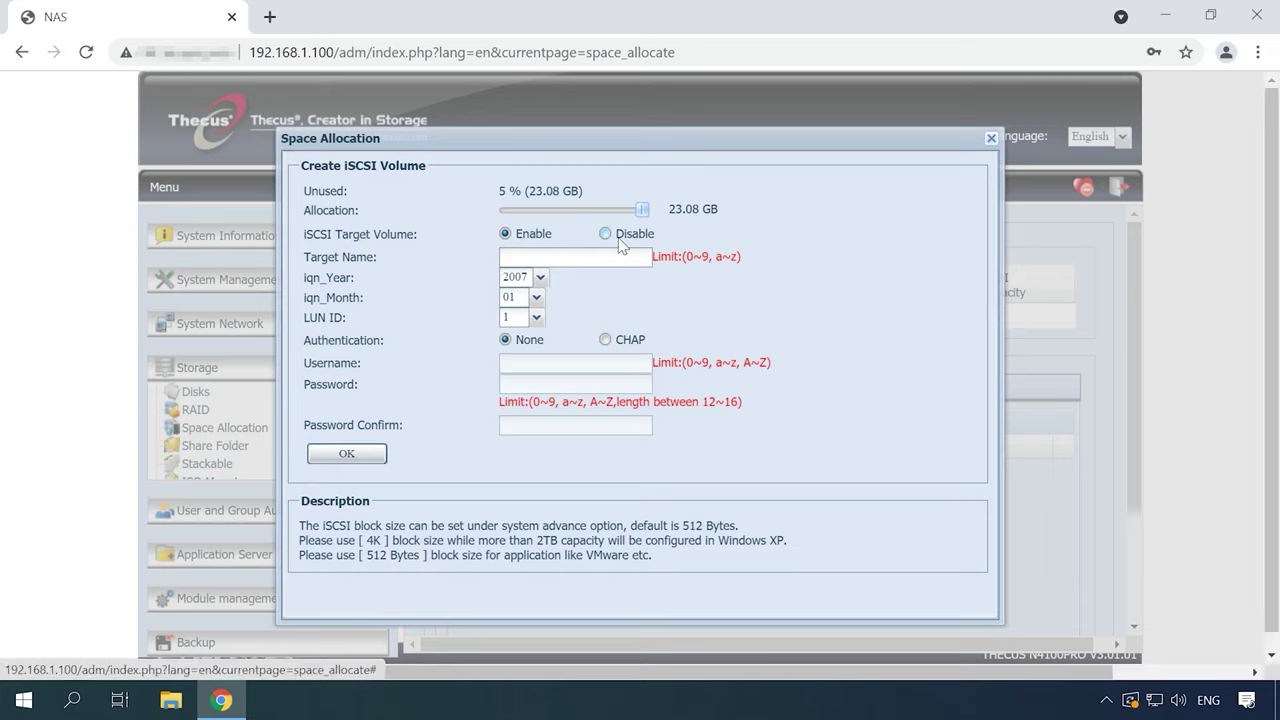
{"action": "left_click", "coordinate": [543, 255]}
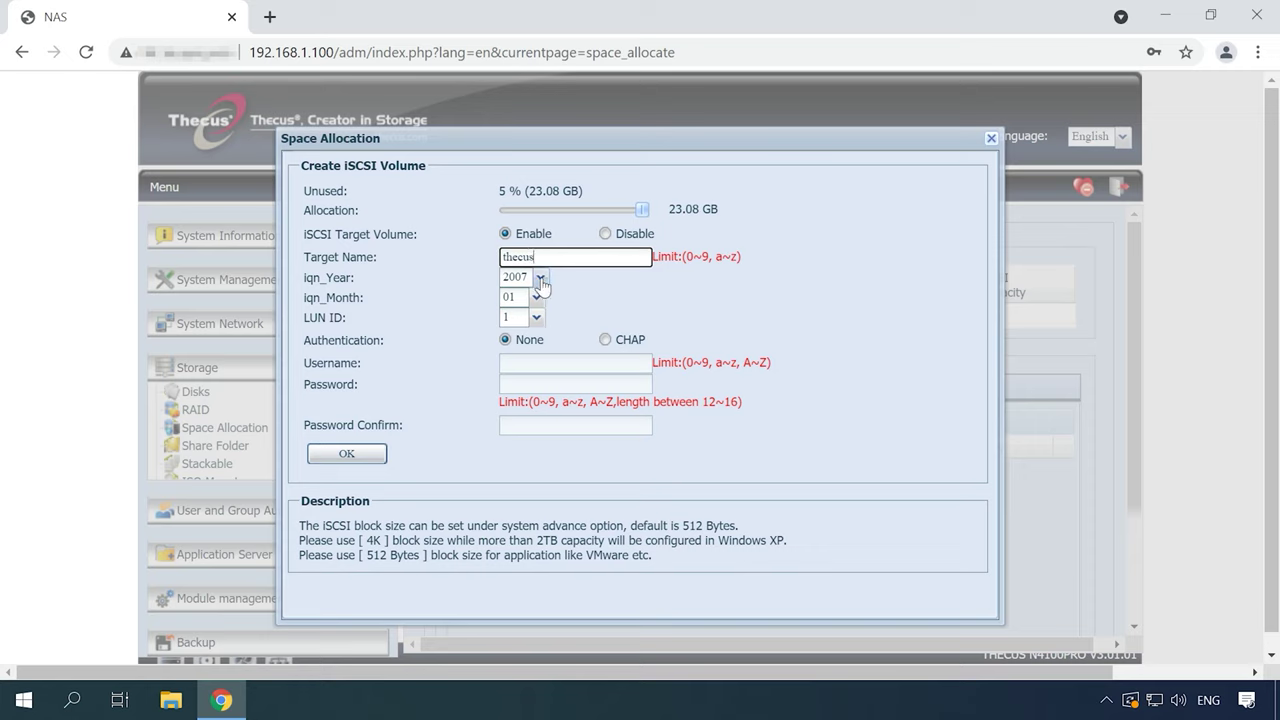
- Set the iSCSI target's iqn year to 2021 and its iqn month to 09
{"action": "left_click", "coordinate": [539, 277]}
{"action": "scroll", "coordinate": [543, 365], "scroll_direction": "down", "scroll_amount": 5}
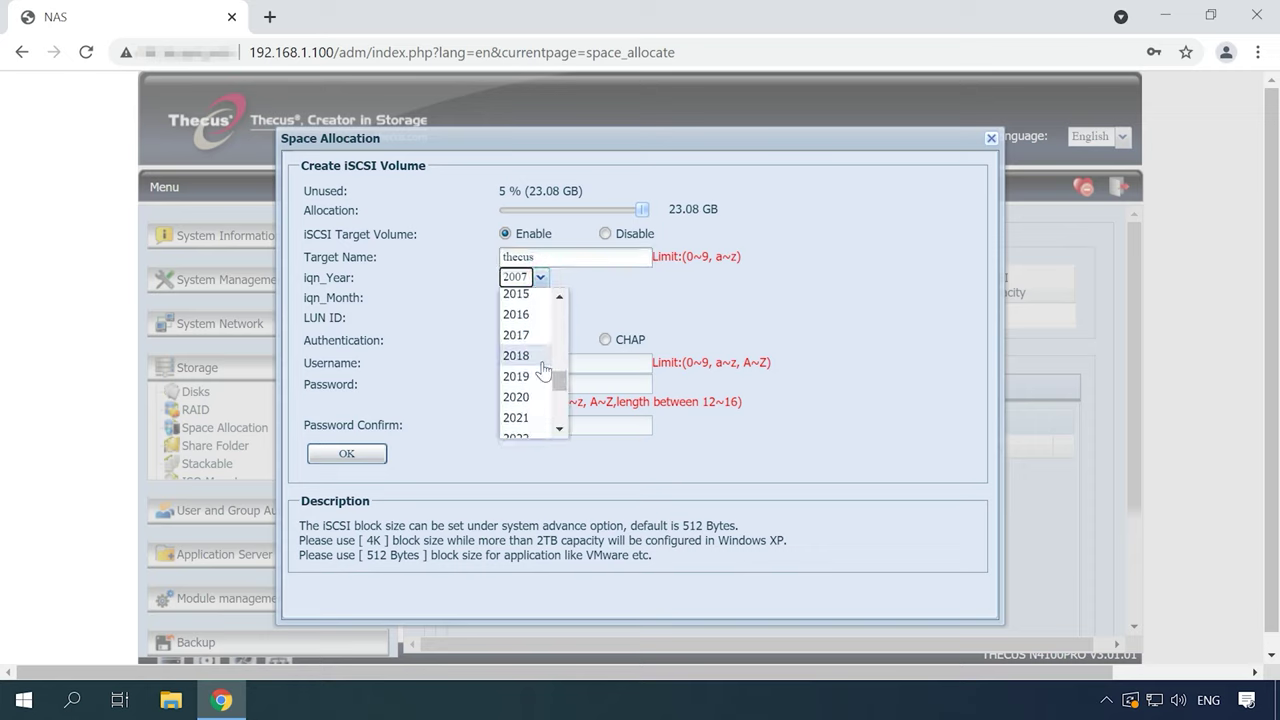
{"action": "left_click", "coordinate": [540, 417]}
{"action": "left_click", "coordinate": [536, 297]}
{"action": "scroll", "coordinate": [537, 432], "scroll_direction": "down", "scroll_amount": 2}
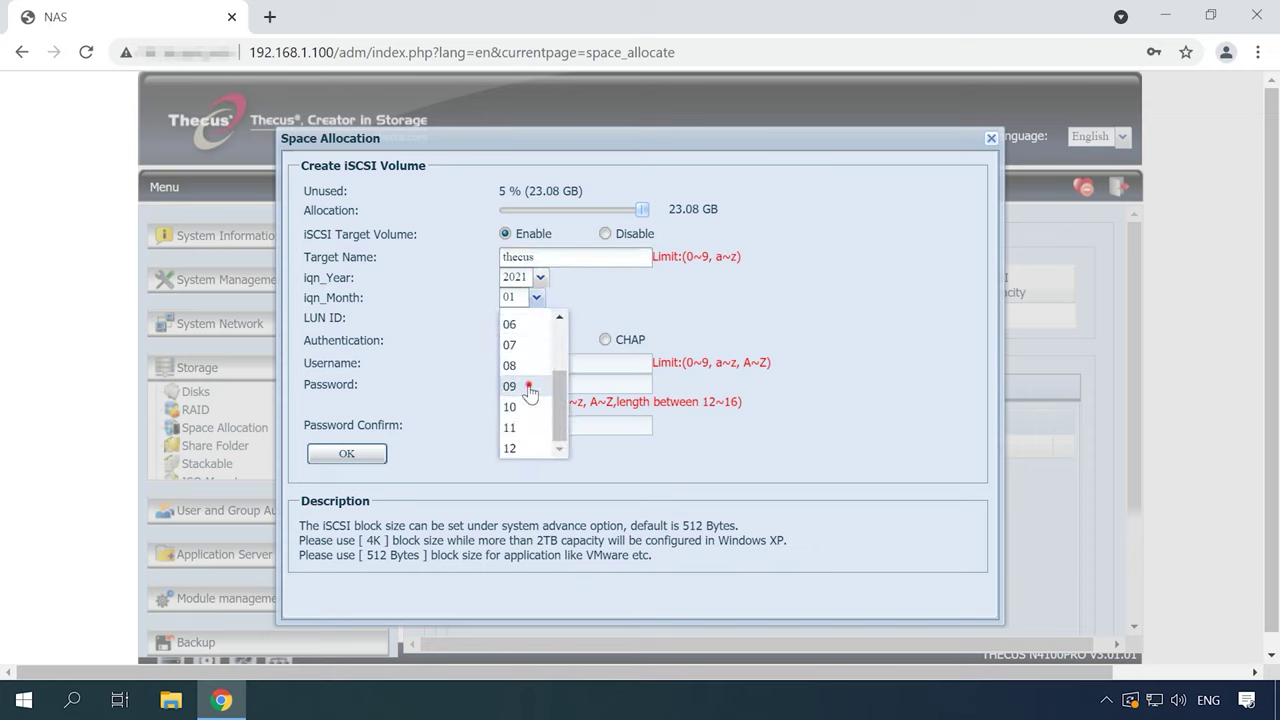
{"action": "left_click", "coordinate": [529, 387]}
{"action": "left_click", "coordinate": [551, 362]}
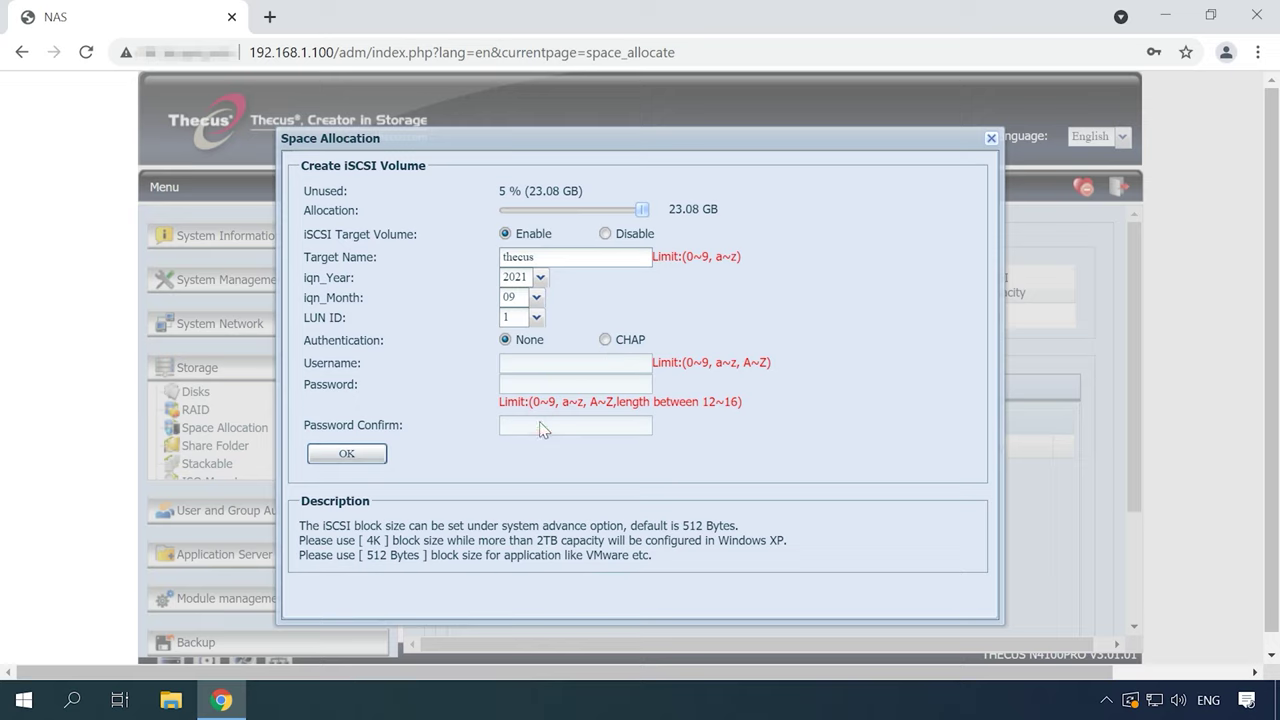
- Create the iSCSI target volume with these settings and select it in the volume allocation list
{"action": "left_click", "coordinate": [346, 455]}
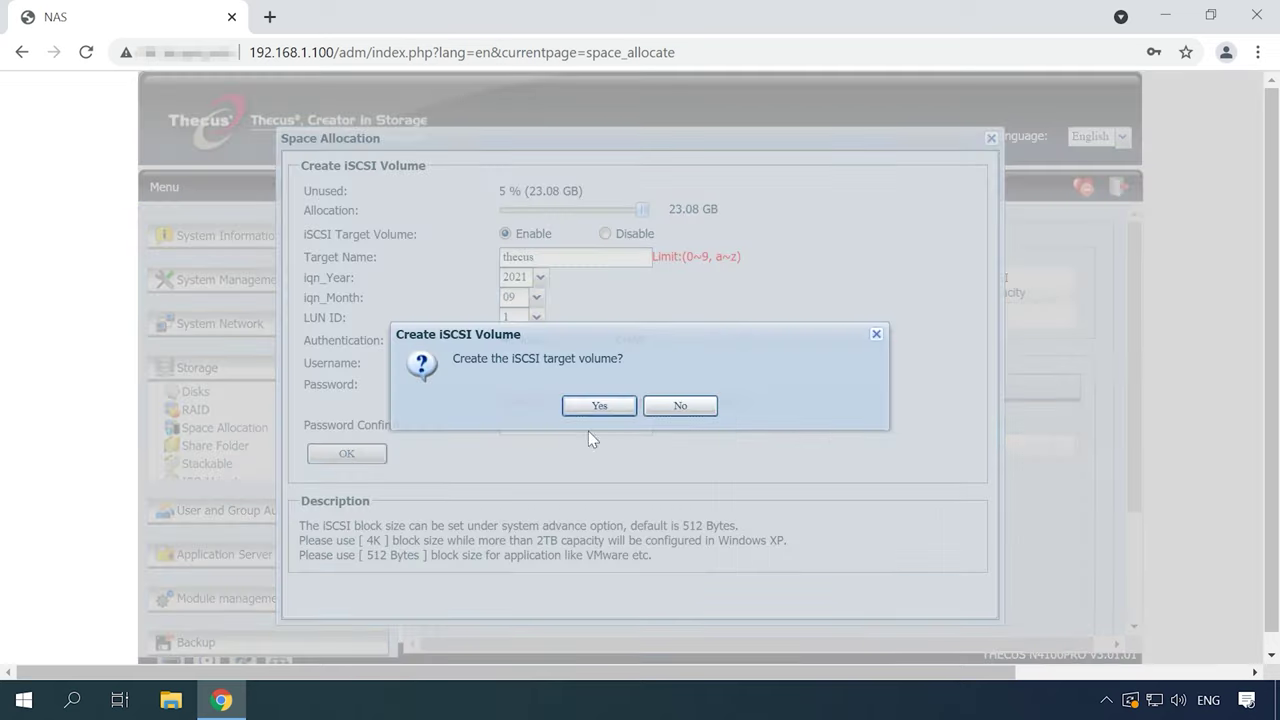
{"action": "left_click", "coordinate": [600, 406]}
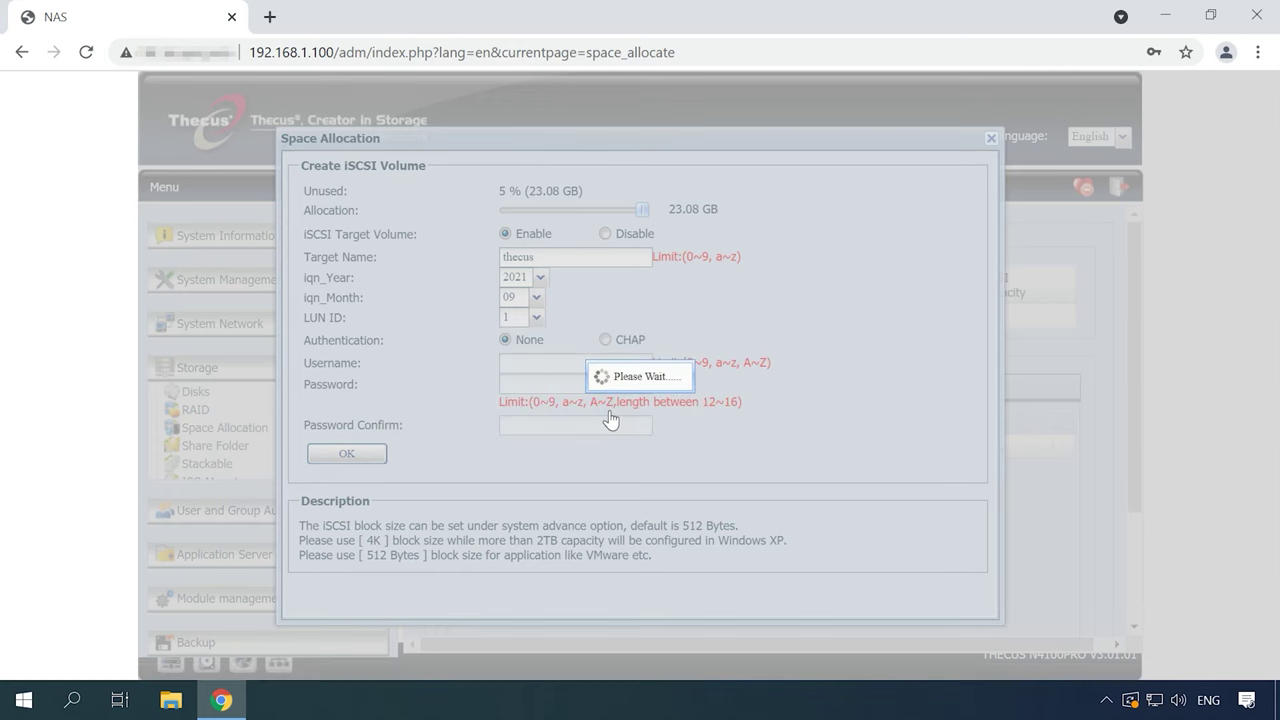
{"action": "left_click", "coordinate": [640, 406]}
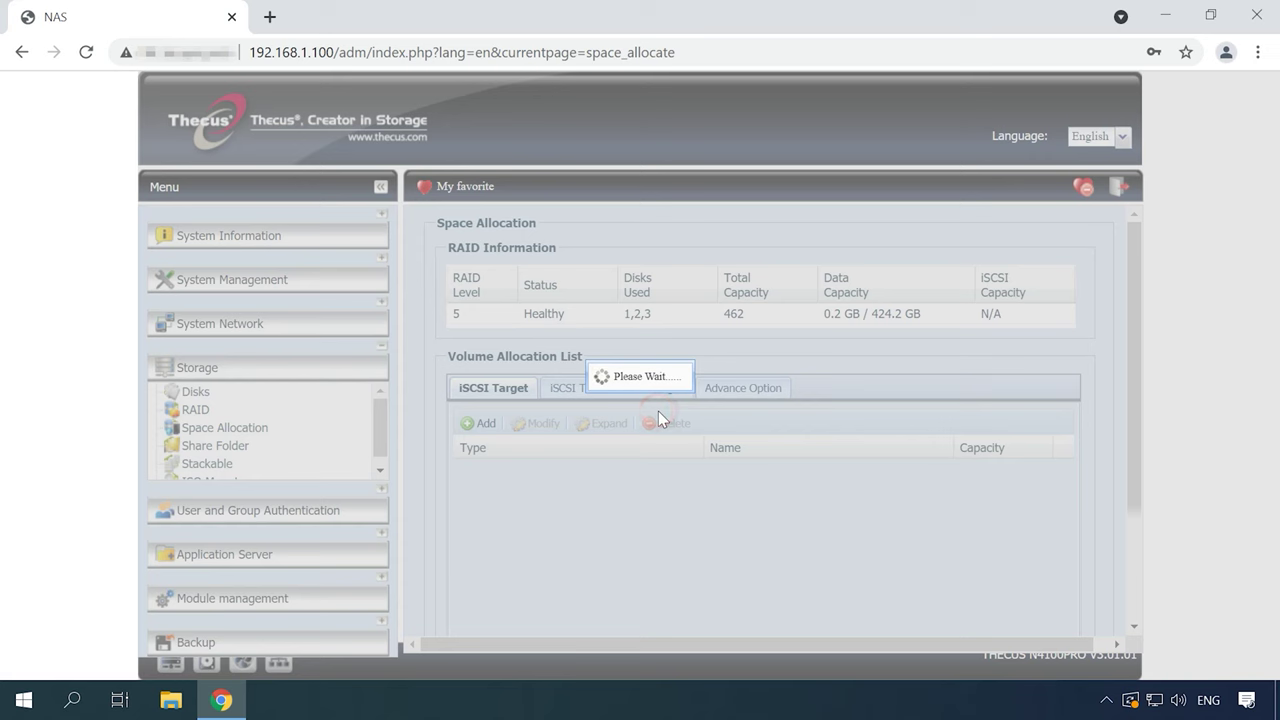
{"action": "left_click", "coordinate": [500, 466]}
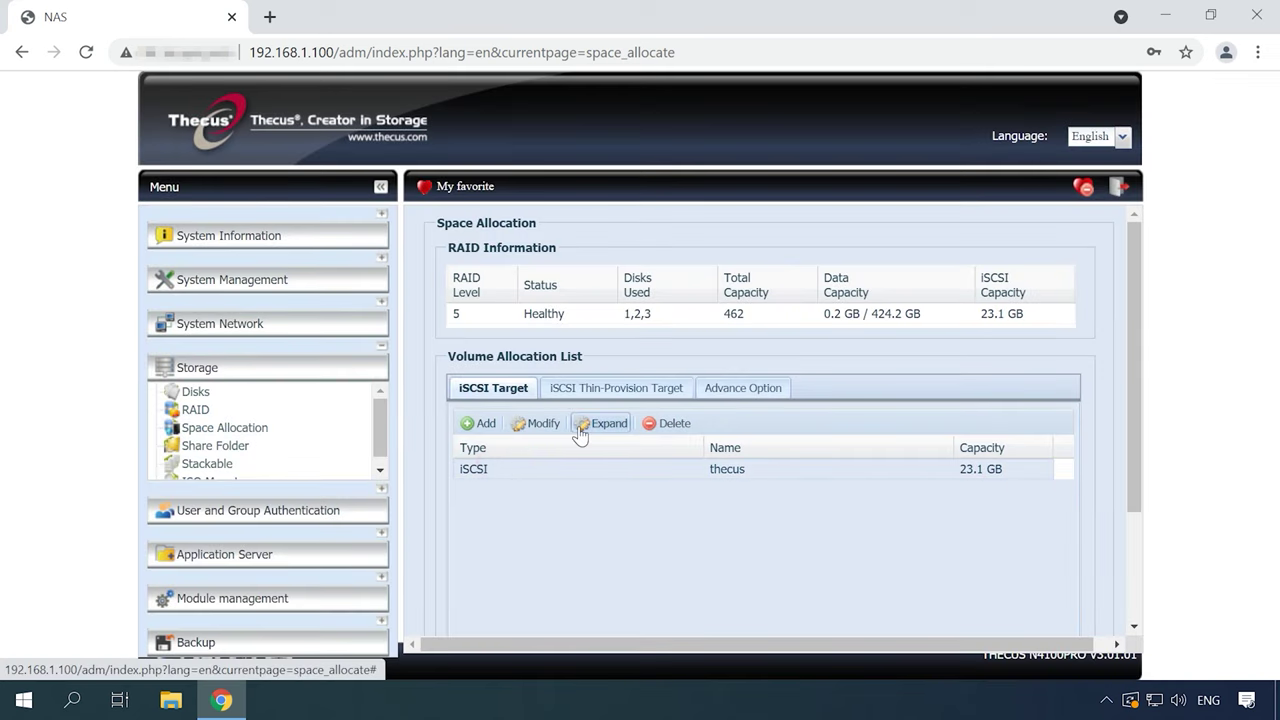
- Switch to the Windows iSCSI Initiator and quick-connect to the target at 192.168.1.100
{"action": "left_click", "coordinate": [72, 700]}
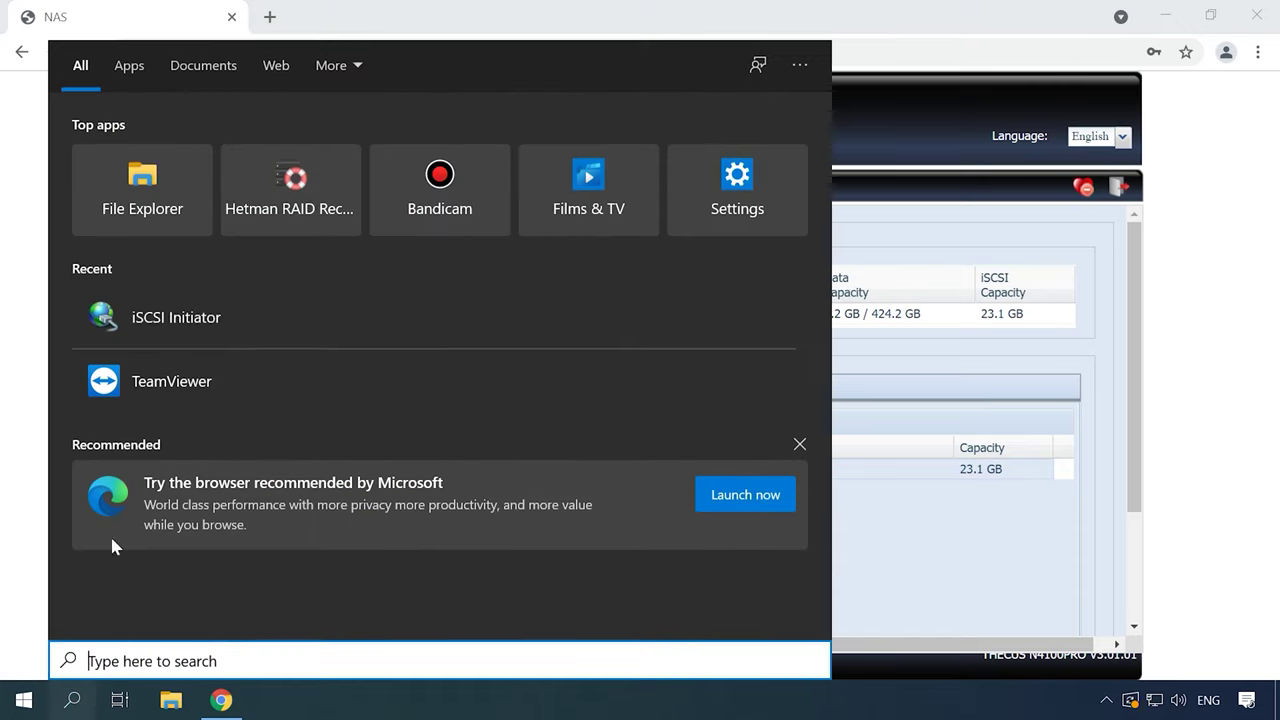
{"action": "left_click", "coordinate": [170, 338]}
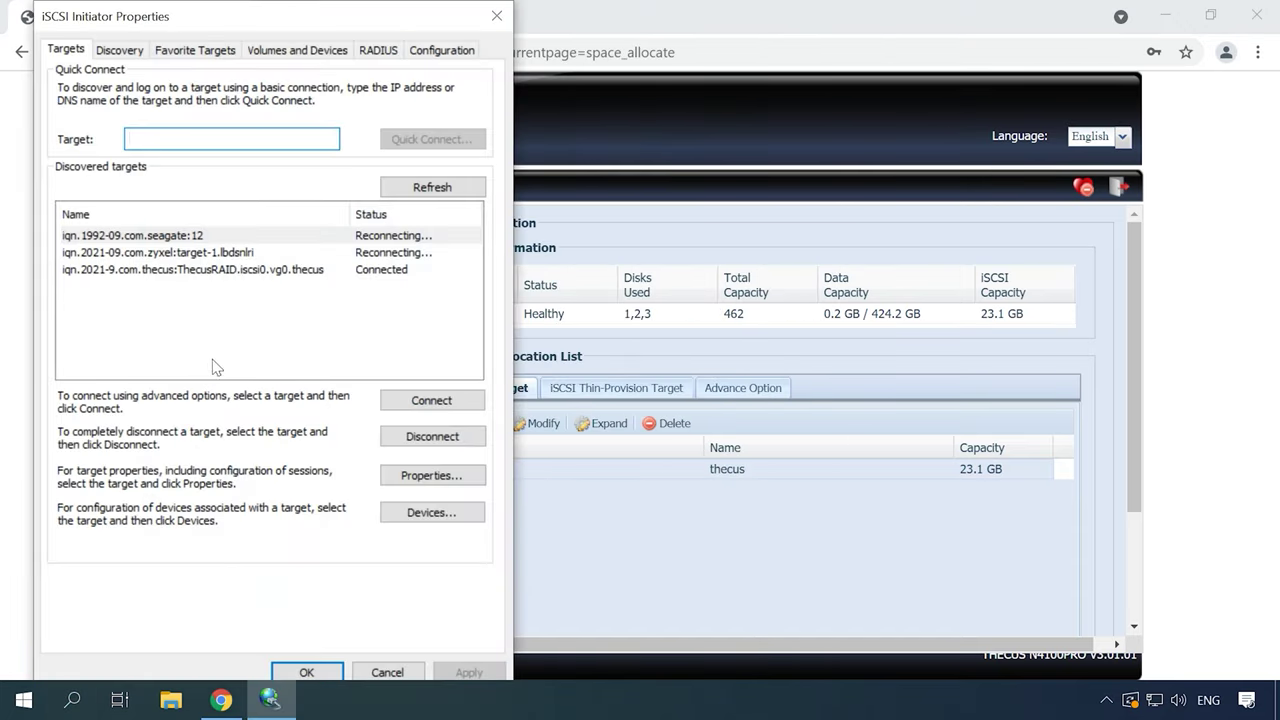
{"action": "left_click", "coordinate": [177, 139]}
{"action": "type", "text": "192.168.1.100"}
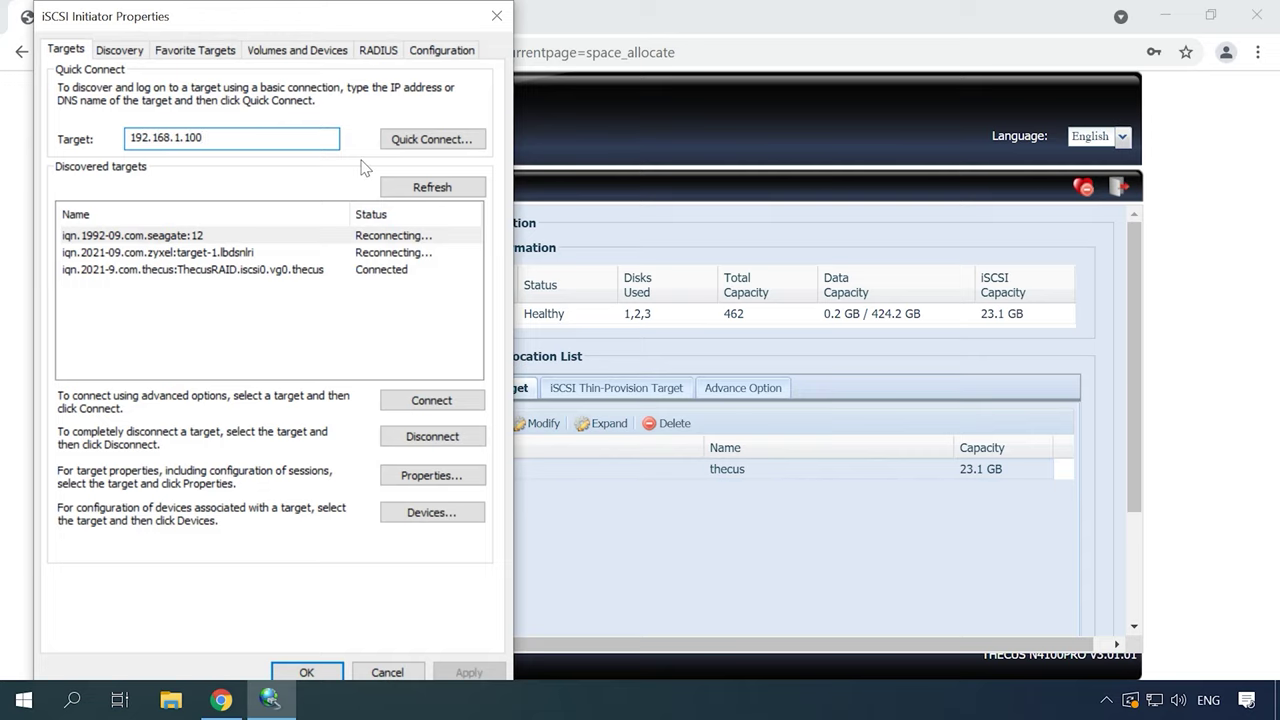
{"action": "left_click", "coordinate": [450, 143]}
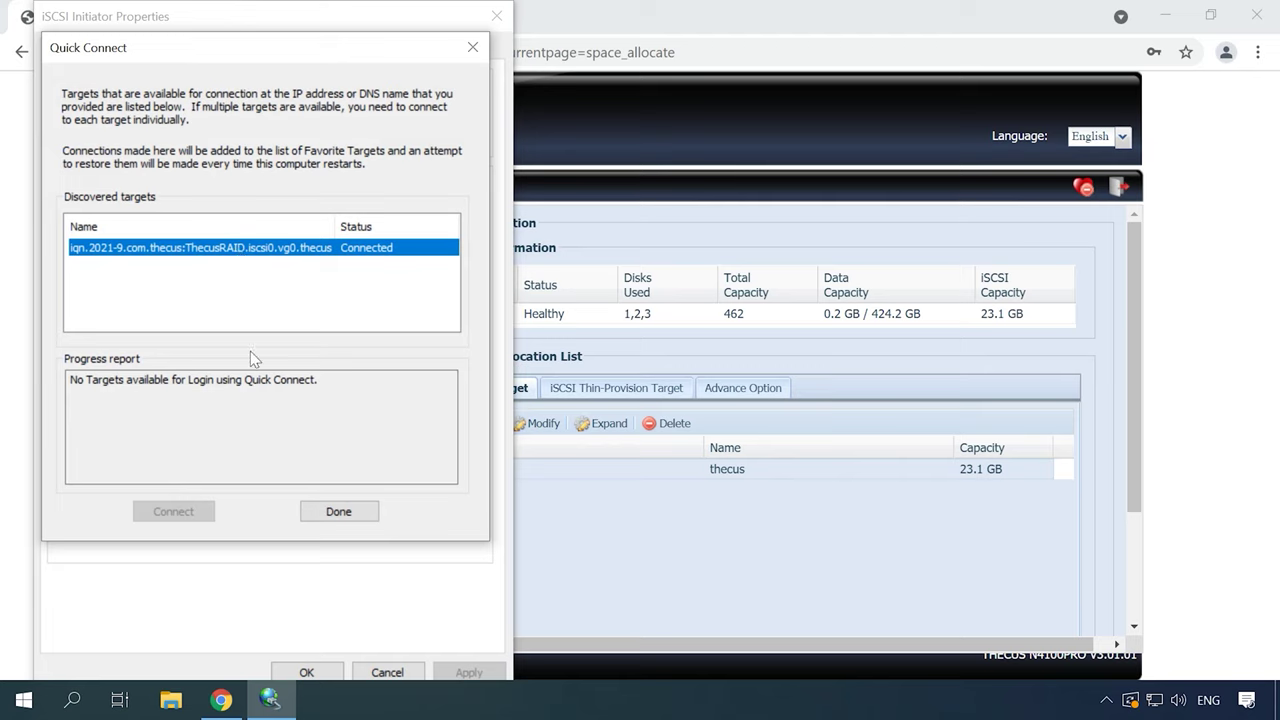
{"action": "left_click", "coordinate": [312, 513]}
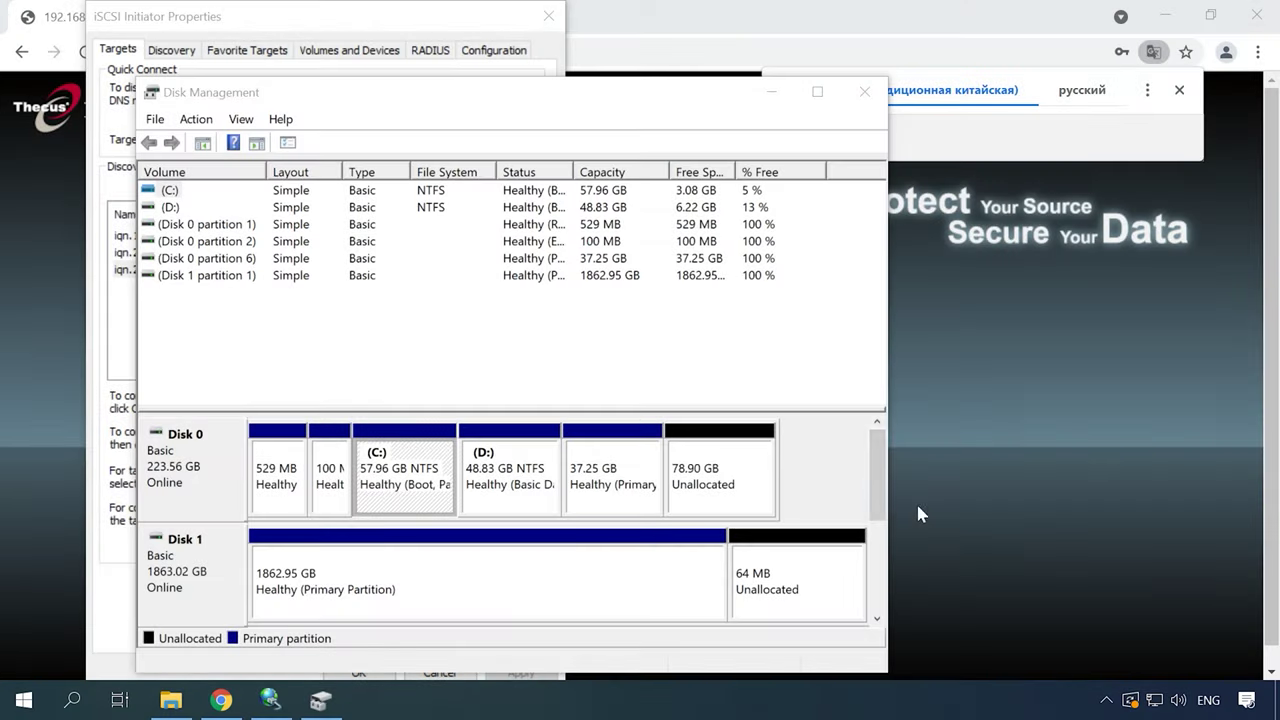
- Initialise Disk 2 in Disk Management with the GPT partition style
{"action": "left_click_drag", "start_coordinate": [877, 470], "coordinate": [877, 565]}
{"action": "right_click", "coordinate": [365, 480]}
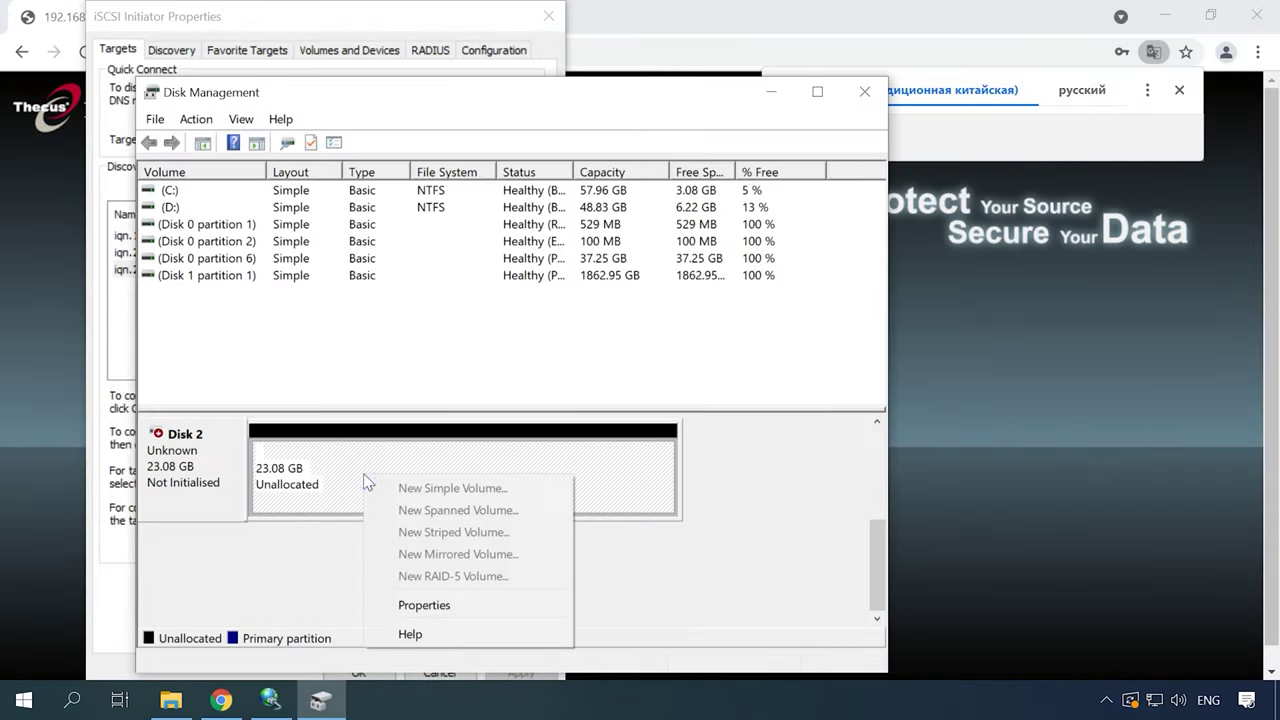
{"action": "right_click", "coordinate": [209, 480]}
{"action": "left_click", "coordinate": [300, 489]}
{"action": "left_click", "coordinate": [578, 507]}
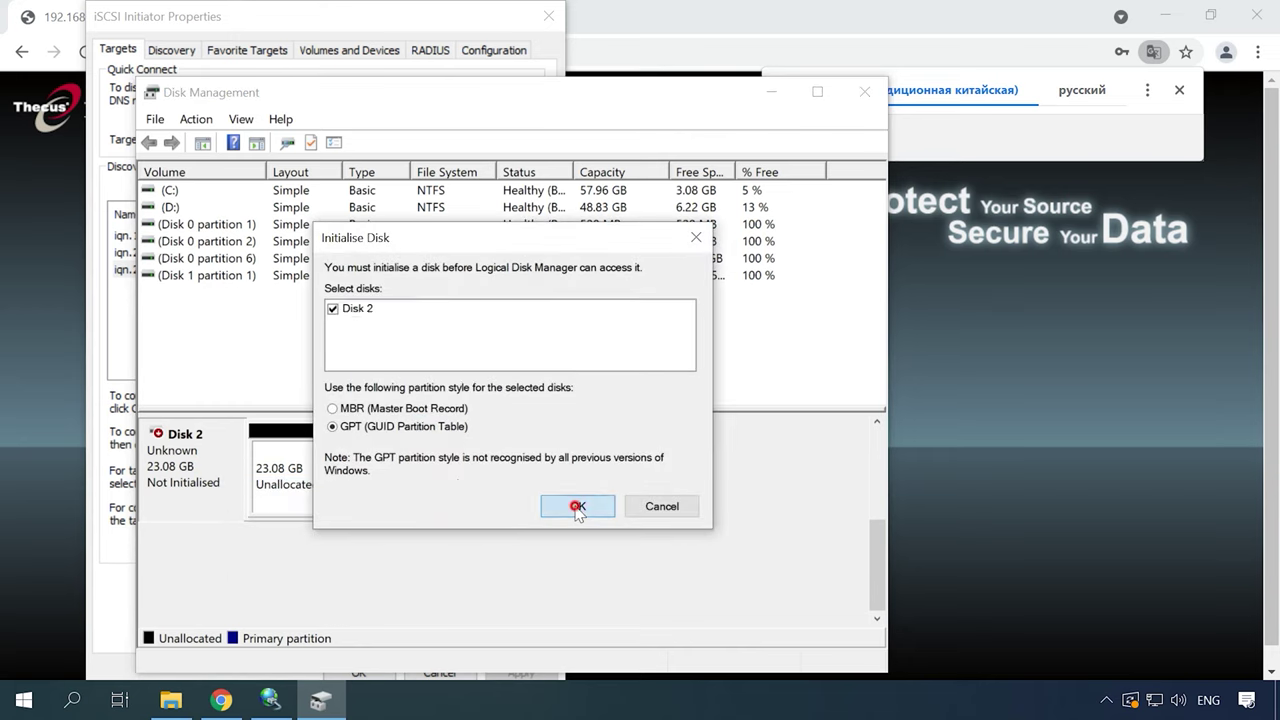
- Start a new simple volume on Disk 2's unallocated space, keeping the proposed size and drive letter E
{"action": "right_click", "coordinate": [531, 492]}
{"action": "left_click", "coordinate": [609, 506]}
{"action": "left_click", "coordinate": [526, 548]}
{"action": "left_click", "coordinate": [526, 550]}
{"action": "left_click", "coordinate": [526, 550]}
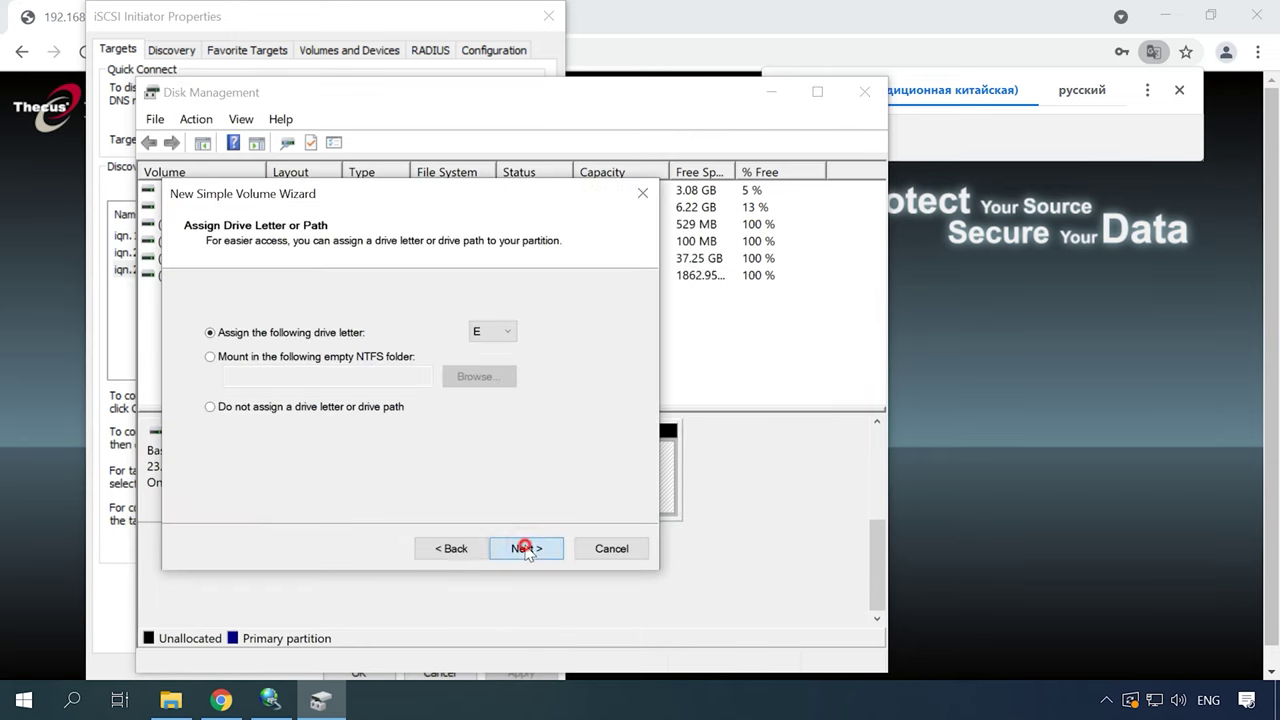
- Label the new volume thecus2 and finish creating it with an NTFS quick format
{"action": "left_click_drag", "start_coordinate": [466, 440], "coordinate": [286, 438]}
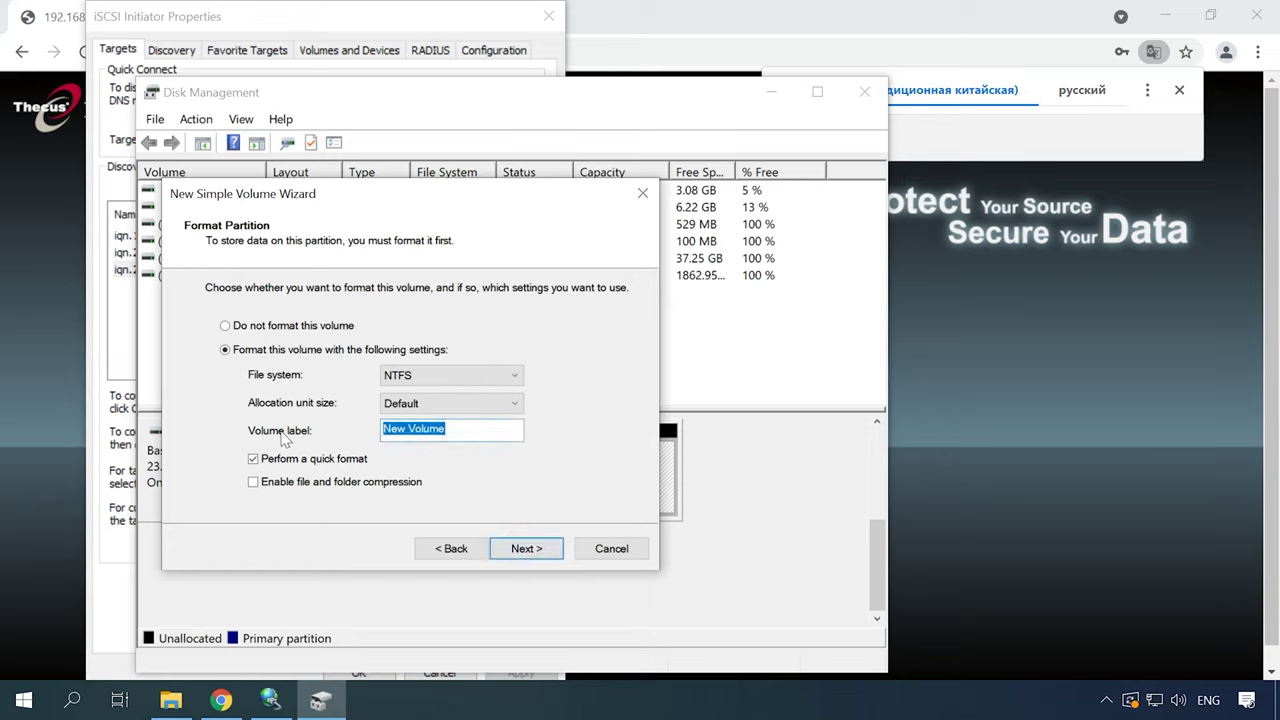
{"action": "type", "text": "hecus2"}
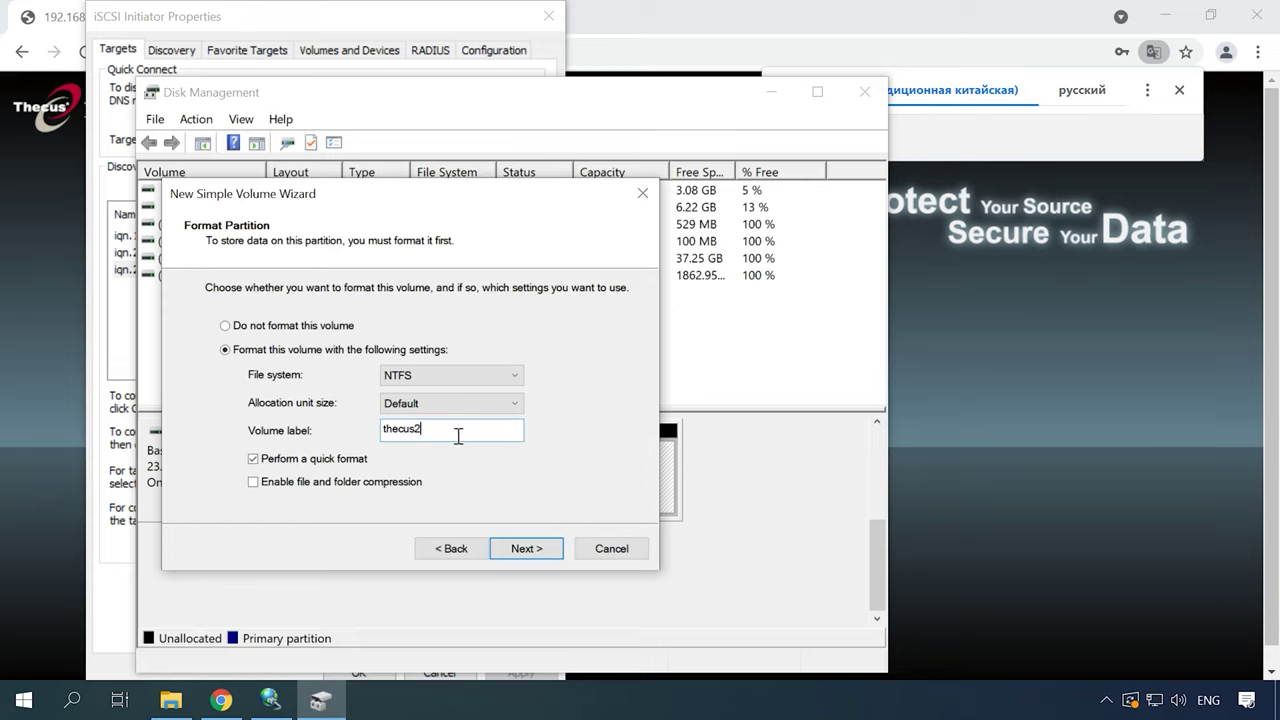
{"action": "left_click", "coordinate": [522, 546]}
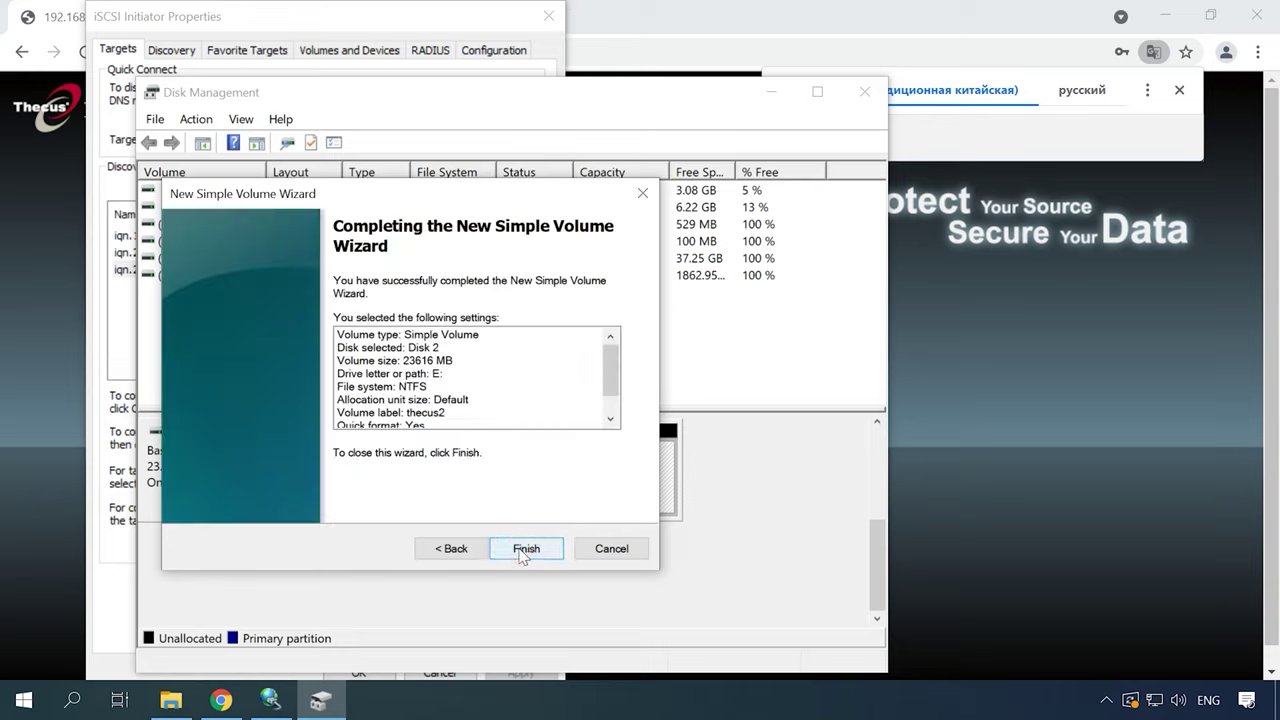
{"action": "left_click", "coordinate": [522, 546]}
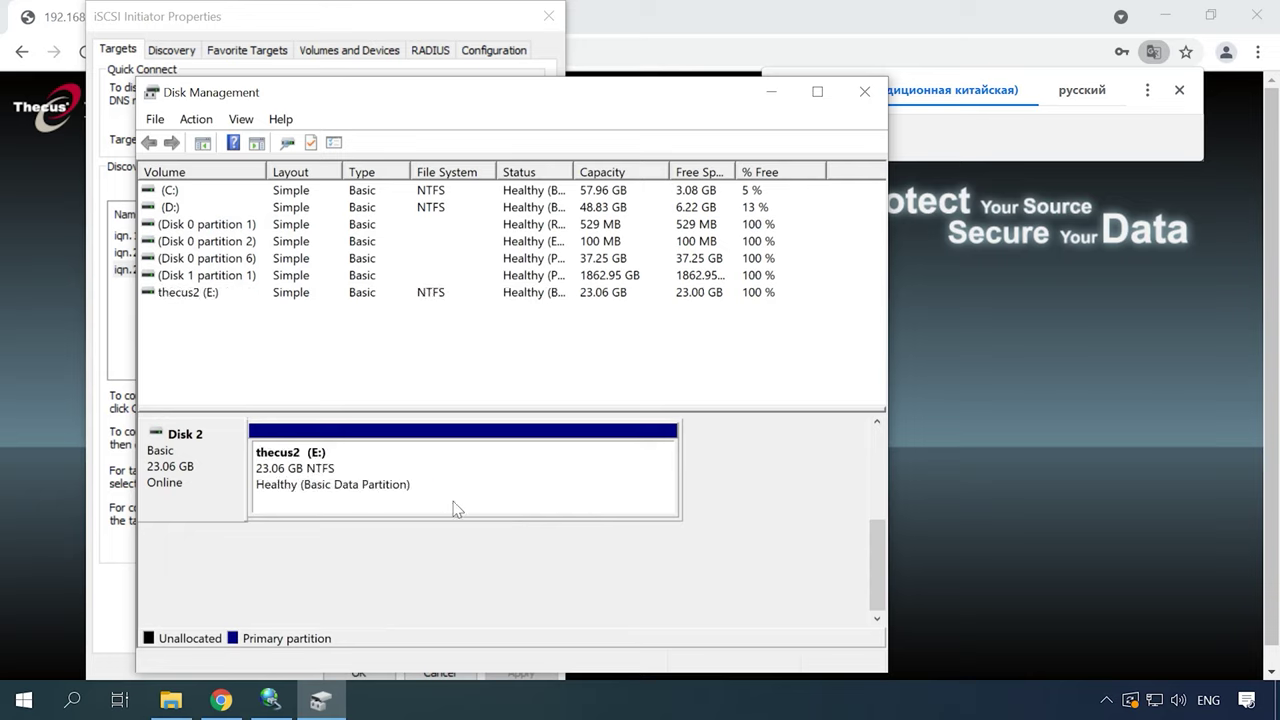
- Switch to File Explorer and open the thecus2 (E:) drive
{"action": "left_click", "coordinate": [172, 705]}
{"action": "double_click", "coordinate": [797, 289]}
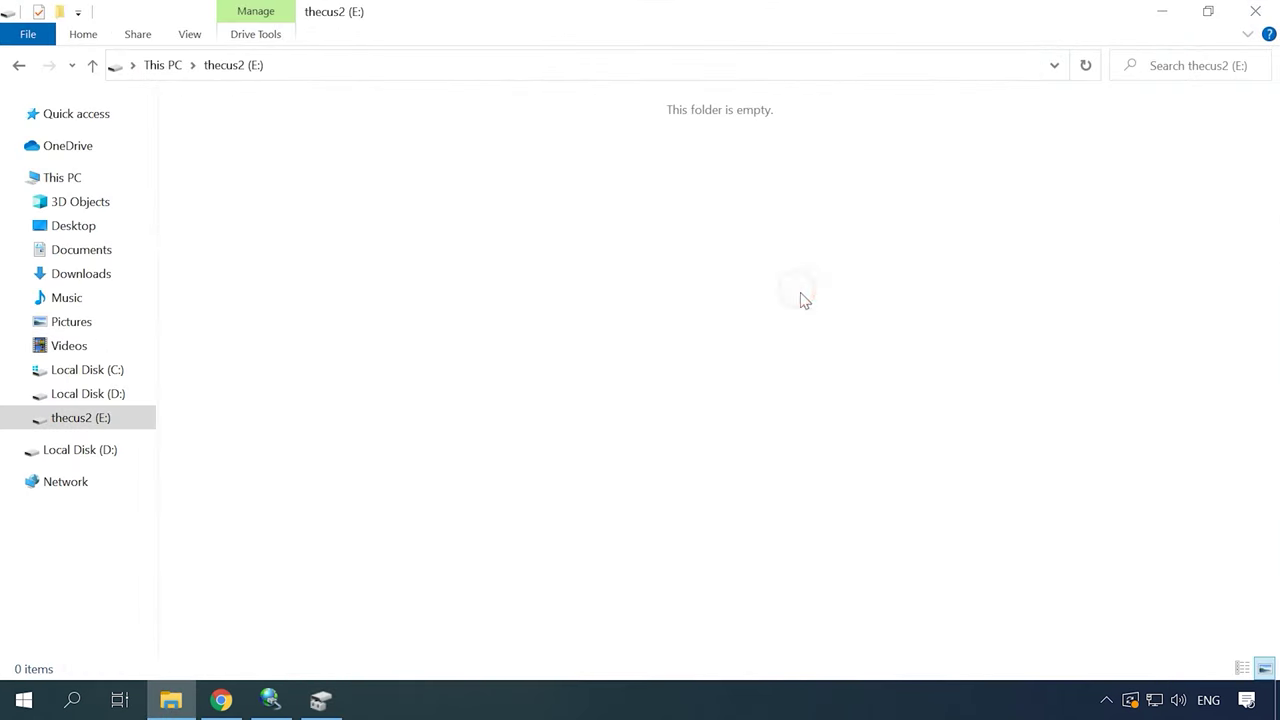
- Go up one level from the thecus2 (E:) drive to This PC
{"action": "left_click", "coordinate": [93, 65]}
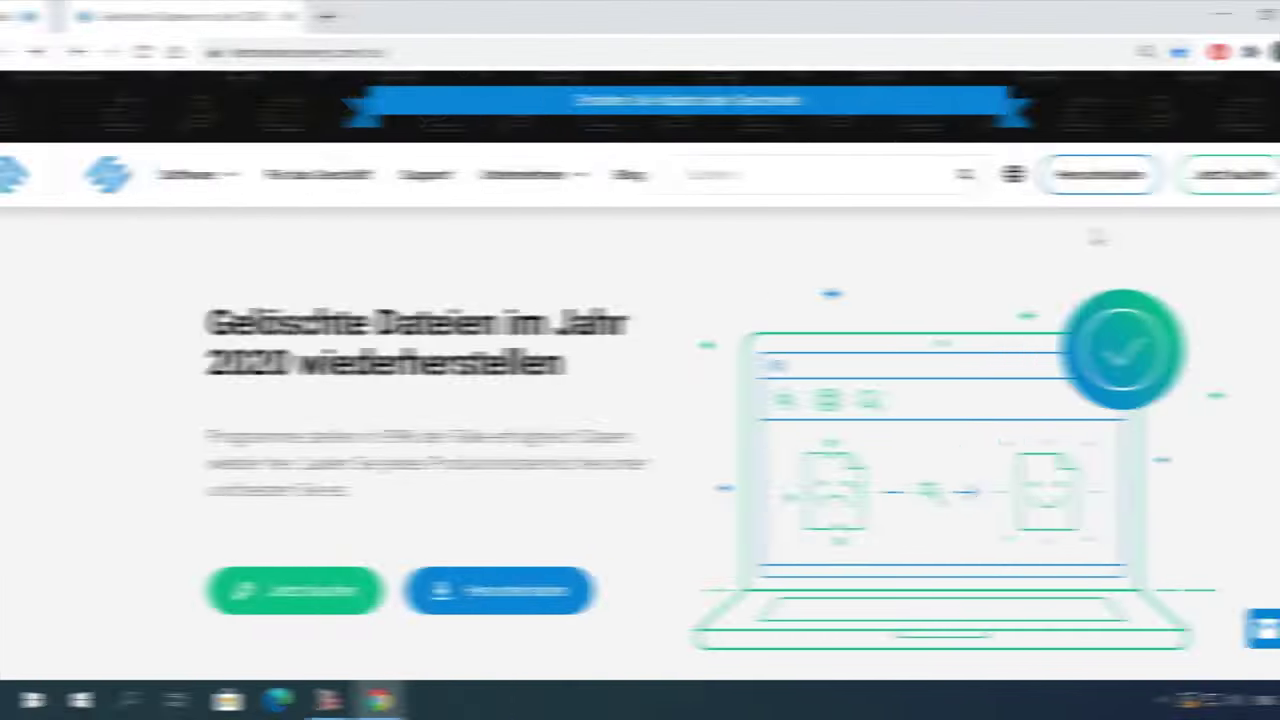
- Switch to Chrome, look through the Hetman Recovery home page and open its software download page
{"action": "scroll", "coordinate": [920, 325], "scroll_direction": "down", "scroll_amount": 15}
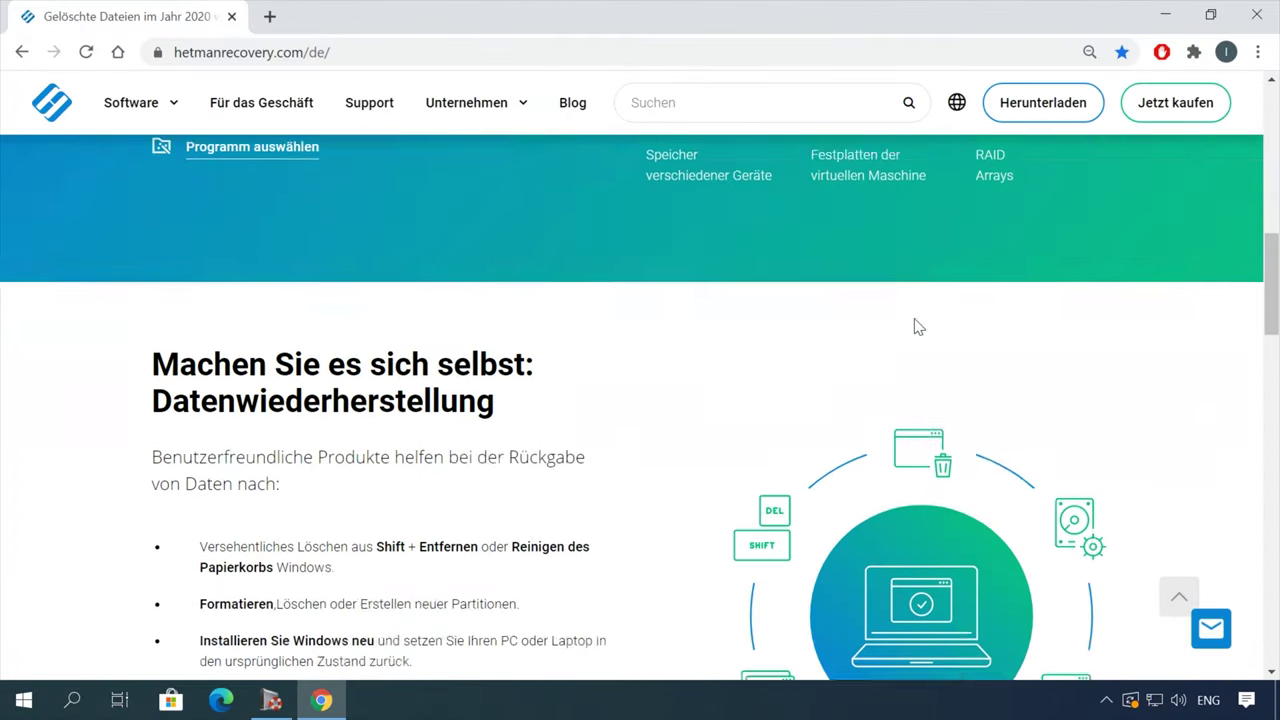
{"action": "scroll", "coordinate": [914, 318], "scroll_direction": "down", "scroll_amount": 1}
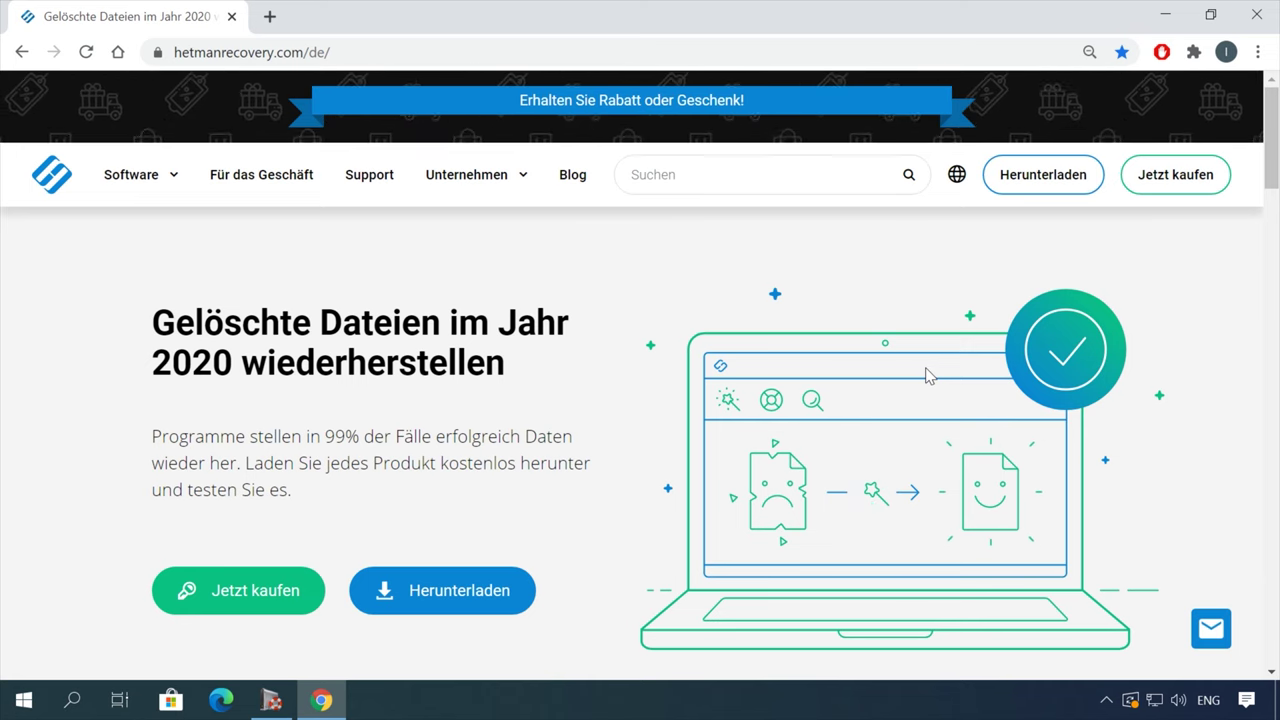
{"action": "mouse_move", "coordinate": [172, 180]}
{"action": "left_click", "coordinate": [405, 541]}
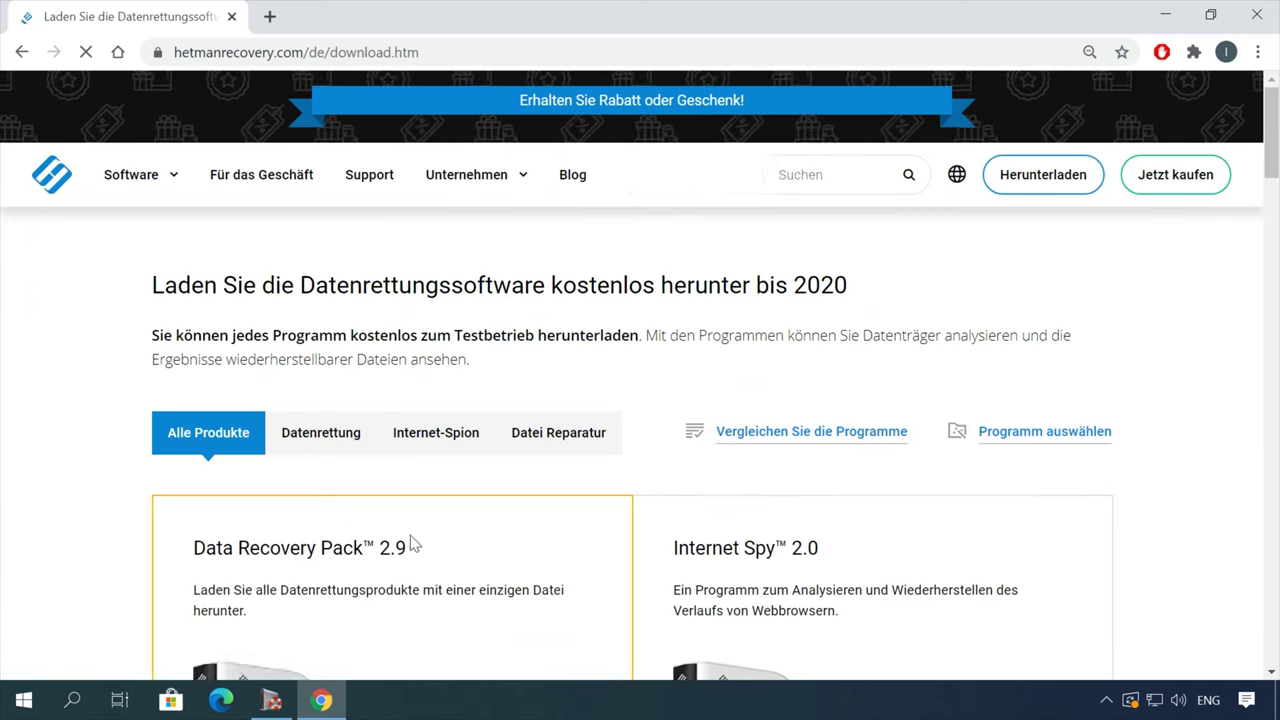
- Find Hetman Partition Recovery 3.1 among the products and download its installer version
{"action": "scroll", "coordinate": [469, 534], "scroll_direction": "down", "scroll_amount": 6}
{"action": "scroll", "coordinate": [477, 533], "scroll_direction": "down", "scroll_amount": 2}
{"action": "left_click", "coordinate": [288, 558]}
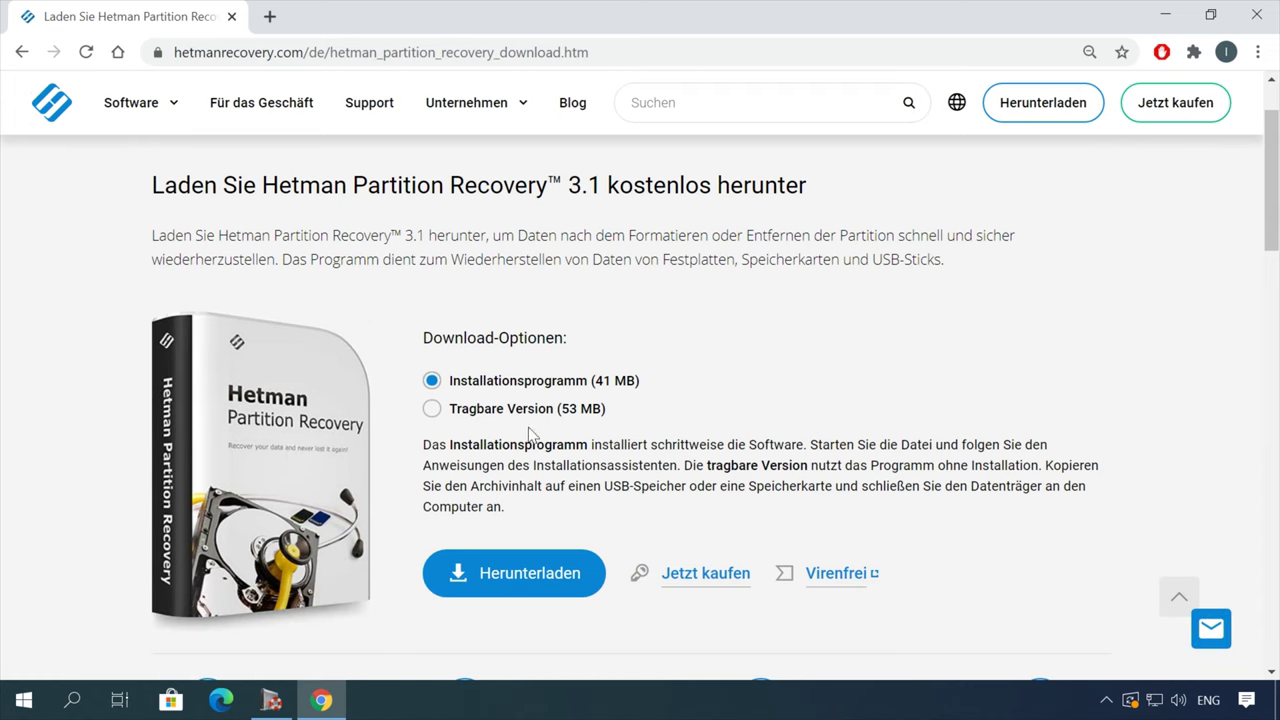
{"action": "left_click", "coordinate": [503, 572]}
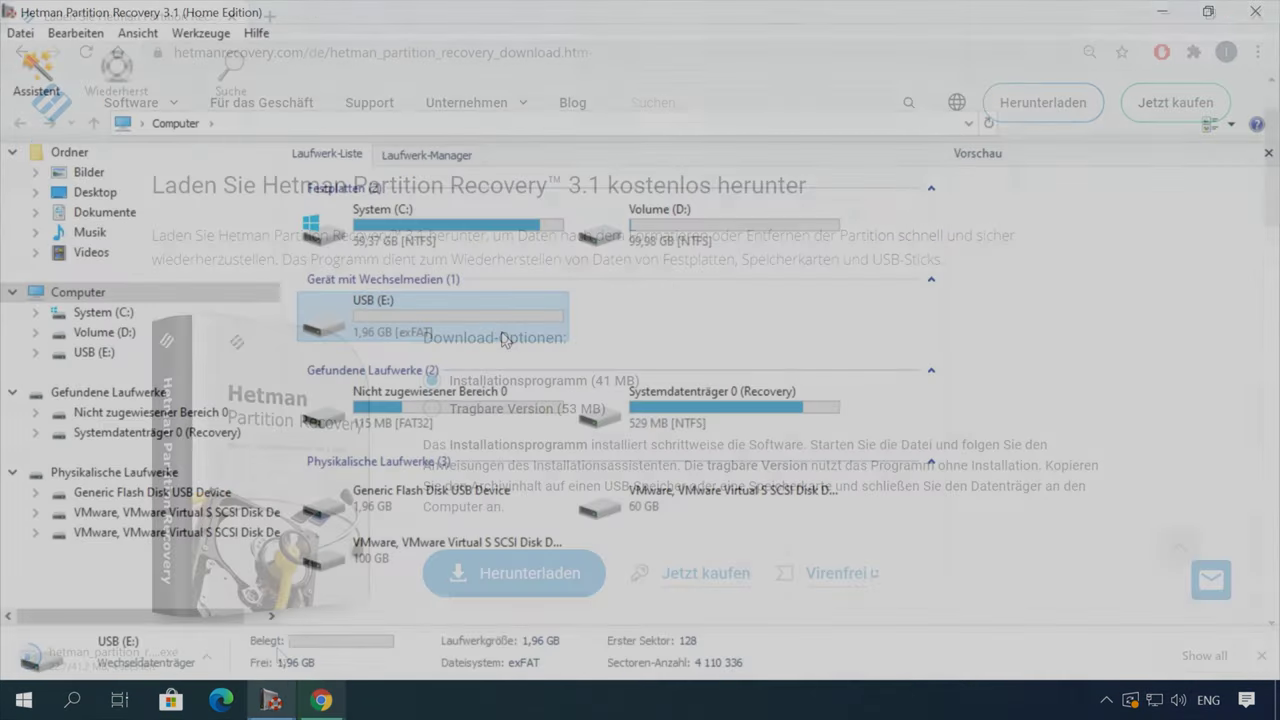
- Switch to Hetman Partition Recovery and run a quick scan of the USB (E:) drive
{"action": "double_click", "coordinate": [500, 334]}
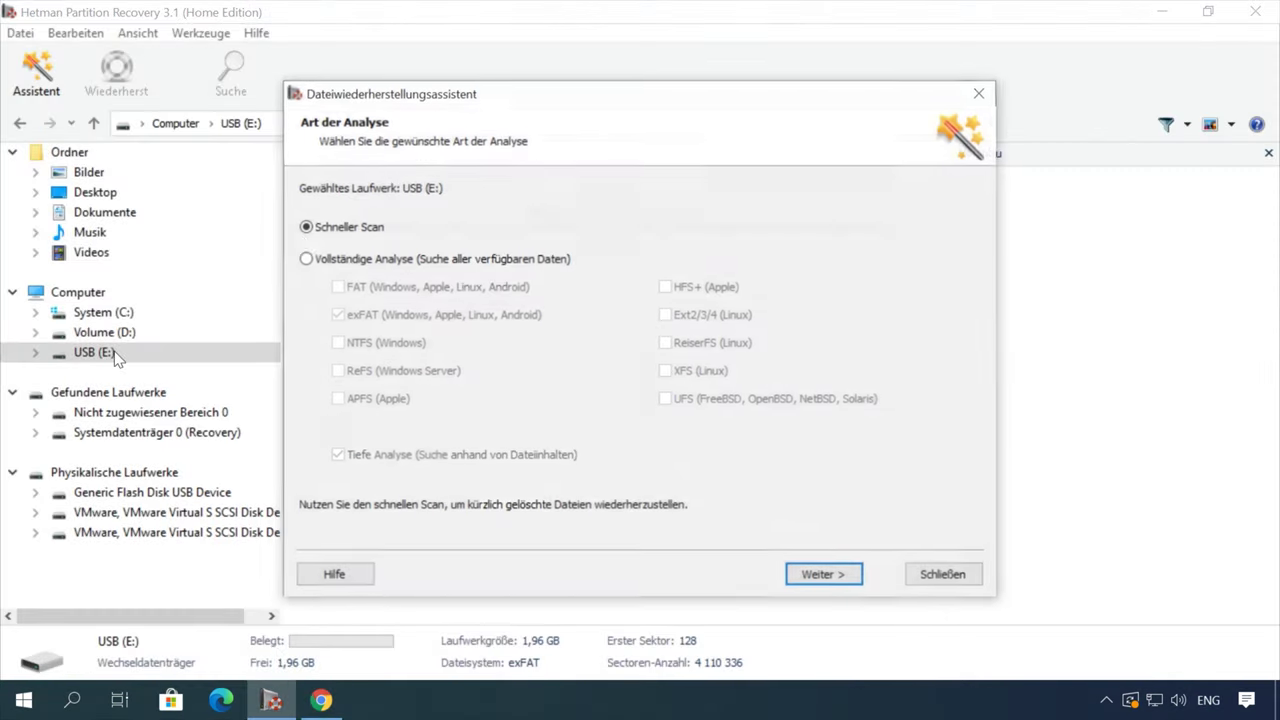
{"action": "left_click", "coordinate": [815, 577]}
{"action": "left_click", "coordinate": [822, 575]}
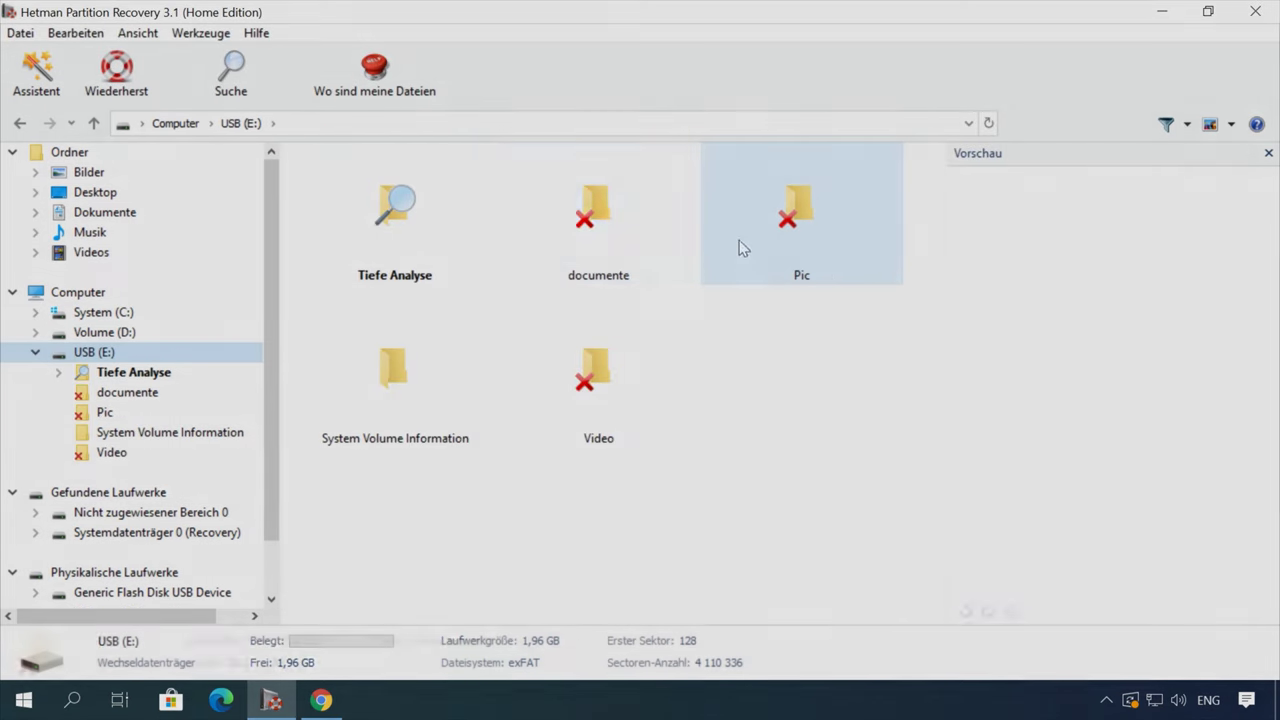
- Open the deleted documente folder and preview the two Word documents and the PDF in its first row
{"action": "double_click", "coordinate": [588, 246]}
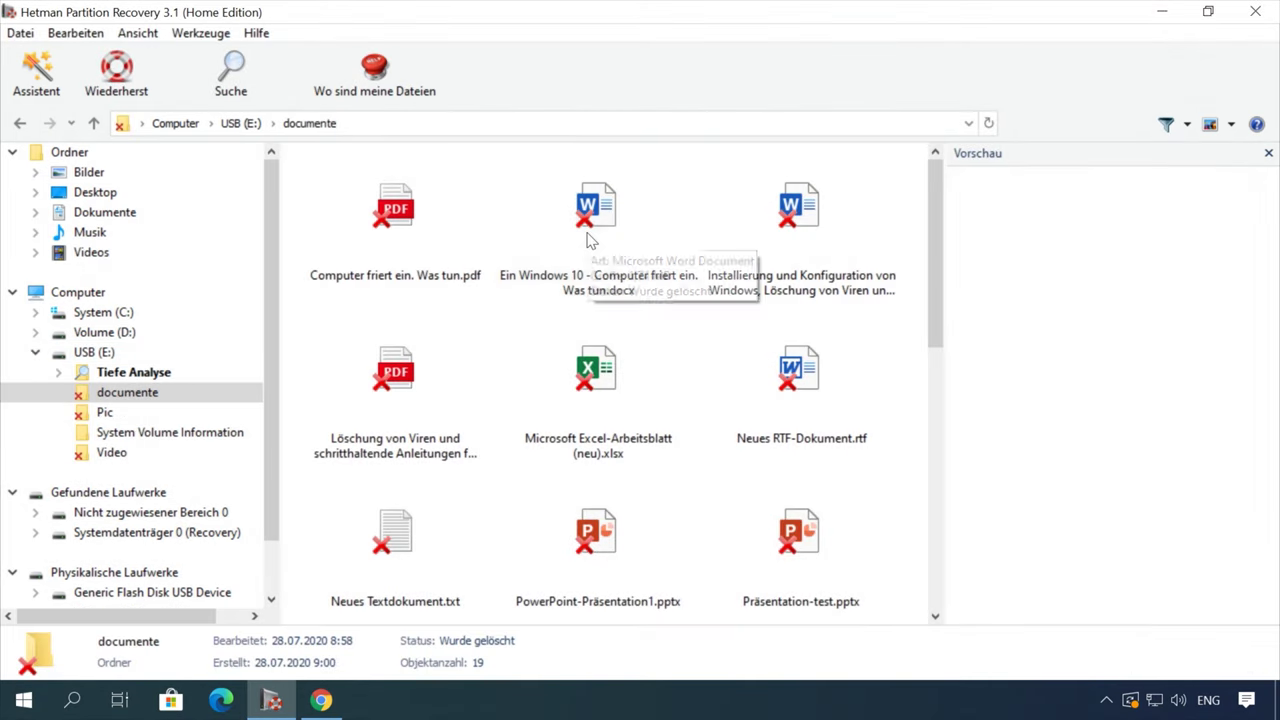
{"action": "left_click", "coordinate": [590, 238]}
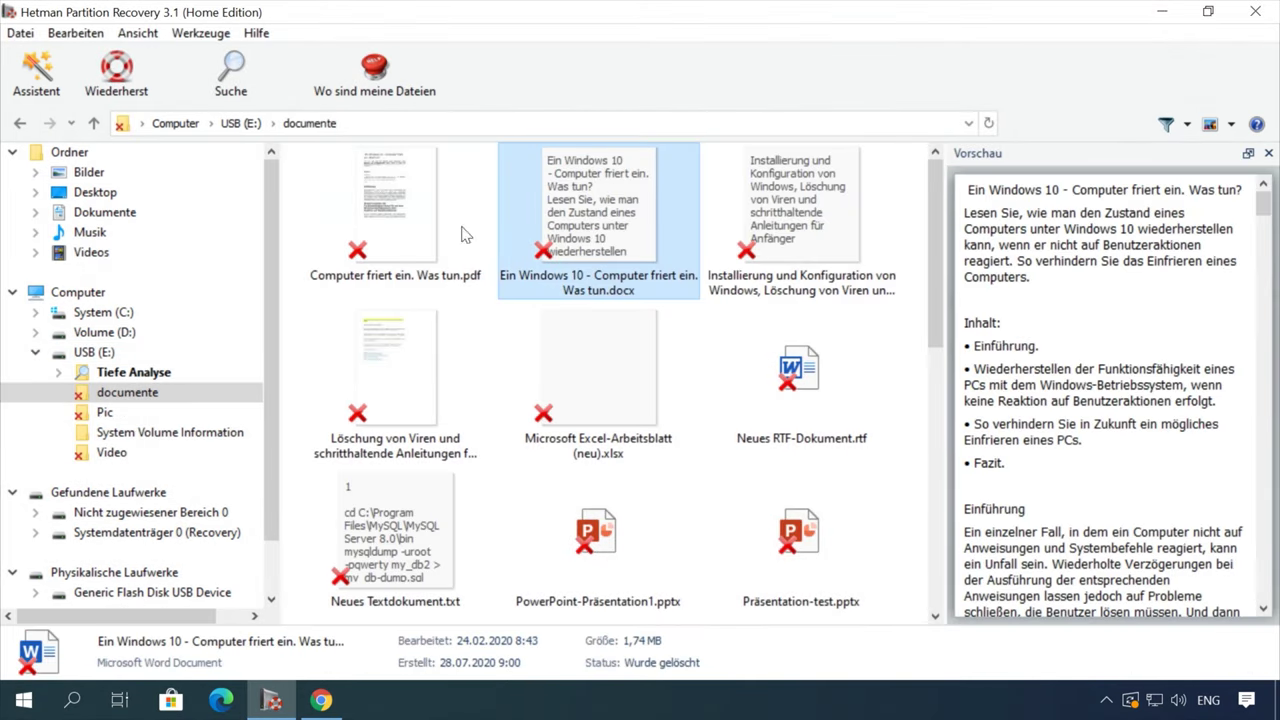
{"action": "left_click", "coordinate": [398, 212]}
{"action": "left_click", "coordinate": [800, 215]}
{"action": "scroll", "coordinate": [1108, 362], "scroll_direction": "down", "scroll_amount": 1}
{"action": "scroll", "coordinate": [1108, 362], "scroll_direction": "down", "scroll_amount": 5}
{"action": "scroll", "coordinate": [1108, 362], "scroll_direction": "up", "scroll_amount": 5}
{"action": "left_click", "coordinate": [408, 243]}
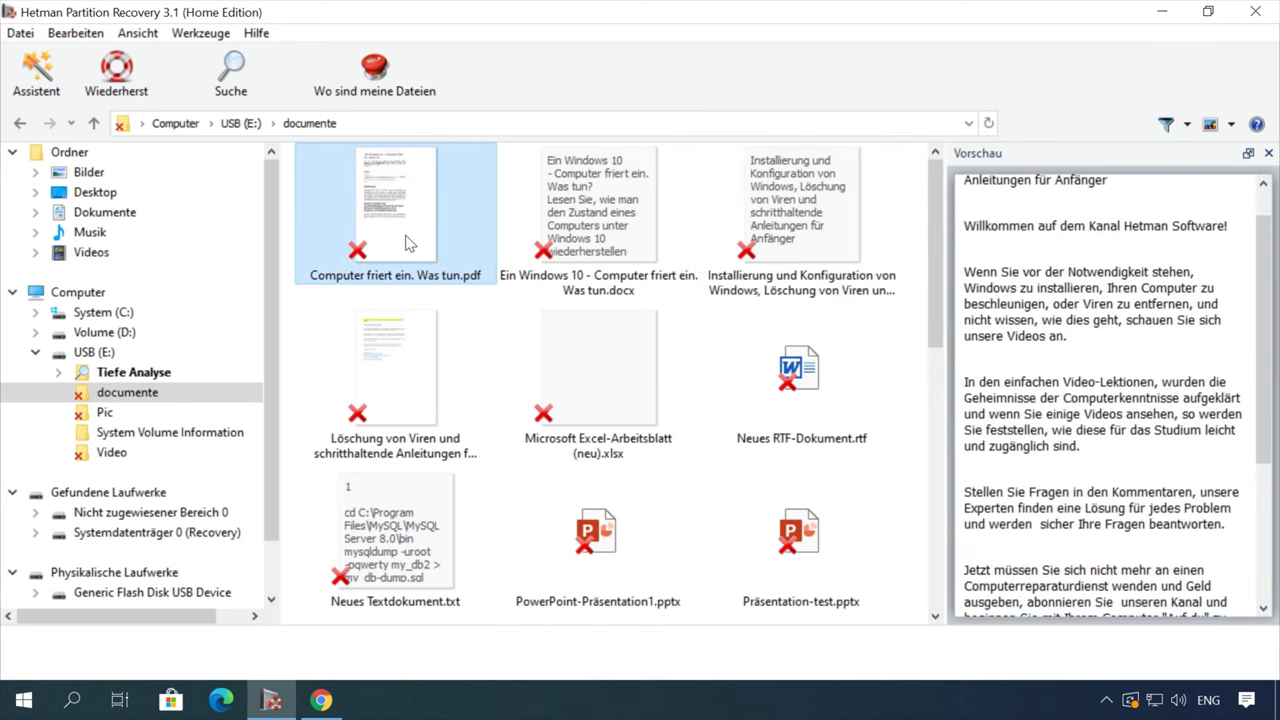
- Preview the Word document about resetting a laptop to factory settings, further down the documente folder
{"action": "scroll", "coordinate": [590, 420], "scroll_direction": "down", "scroll_amount": 5}
{"action": "left_click", "coordinate": [595, 418]}
{"action": "scroll", "coordinate": [1125, 402], "scroll_direction": "down", "scroll_amount": 10}
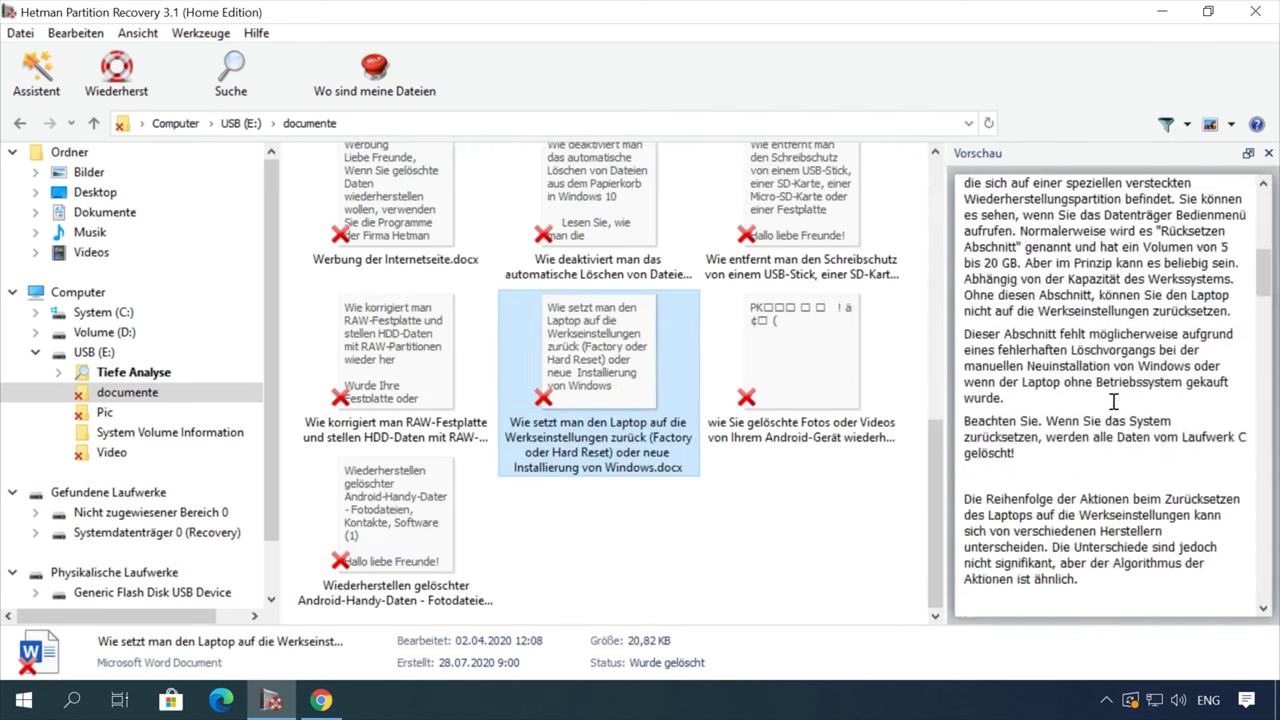
- Recover the selected Word document to the hard disk at C:\Users\user\OneDrive\Desktop with the proposed options
{"action": "right_click", "coordinate": [605, 358]}
{"action": "left_click", "coordinate": [700, 372]}
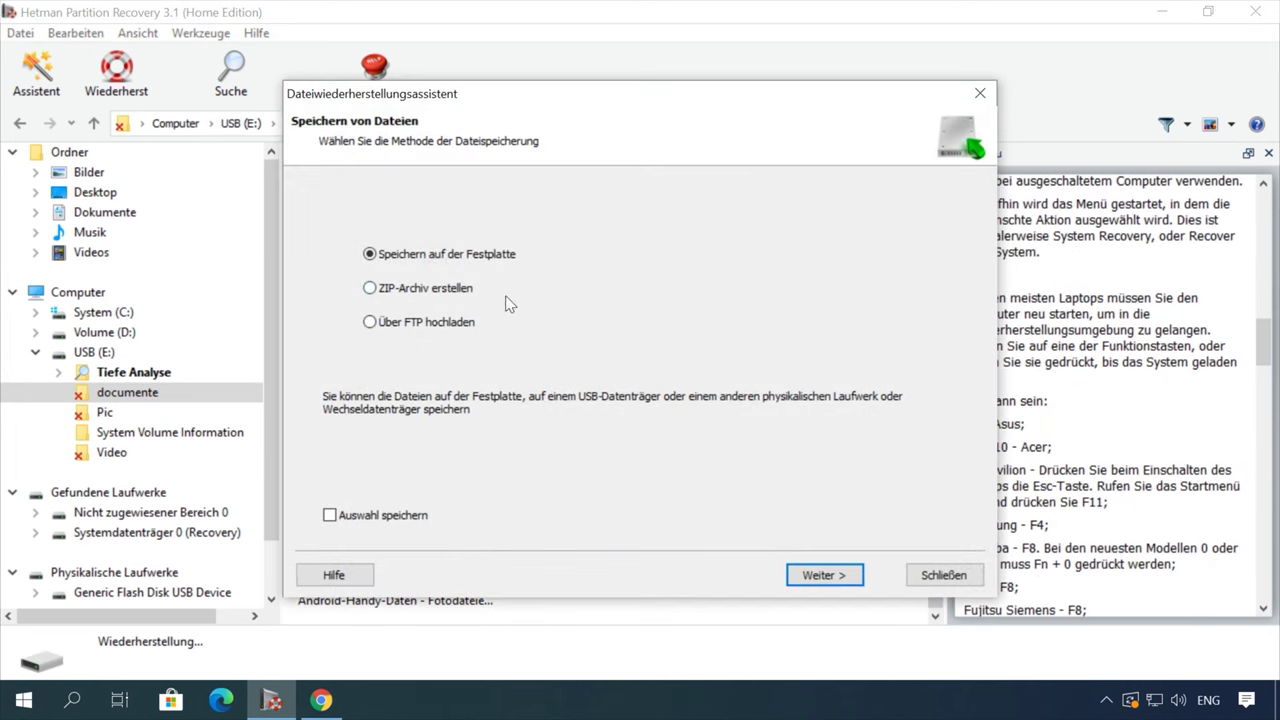
{"action": "left_click", "coordinate": [822, 575]}
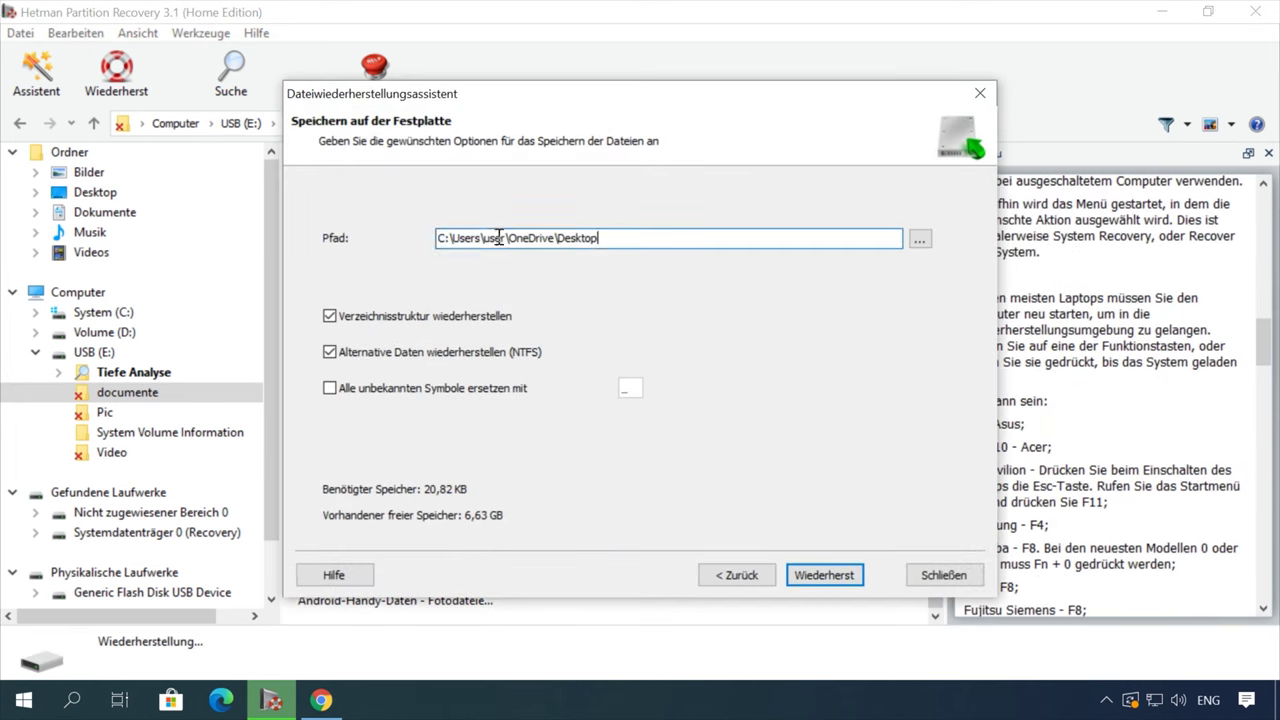
{"action": "left_click", "coordinate": [838, 578]}
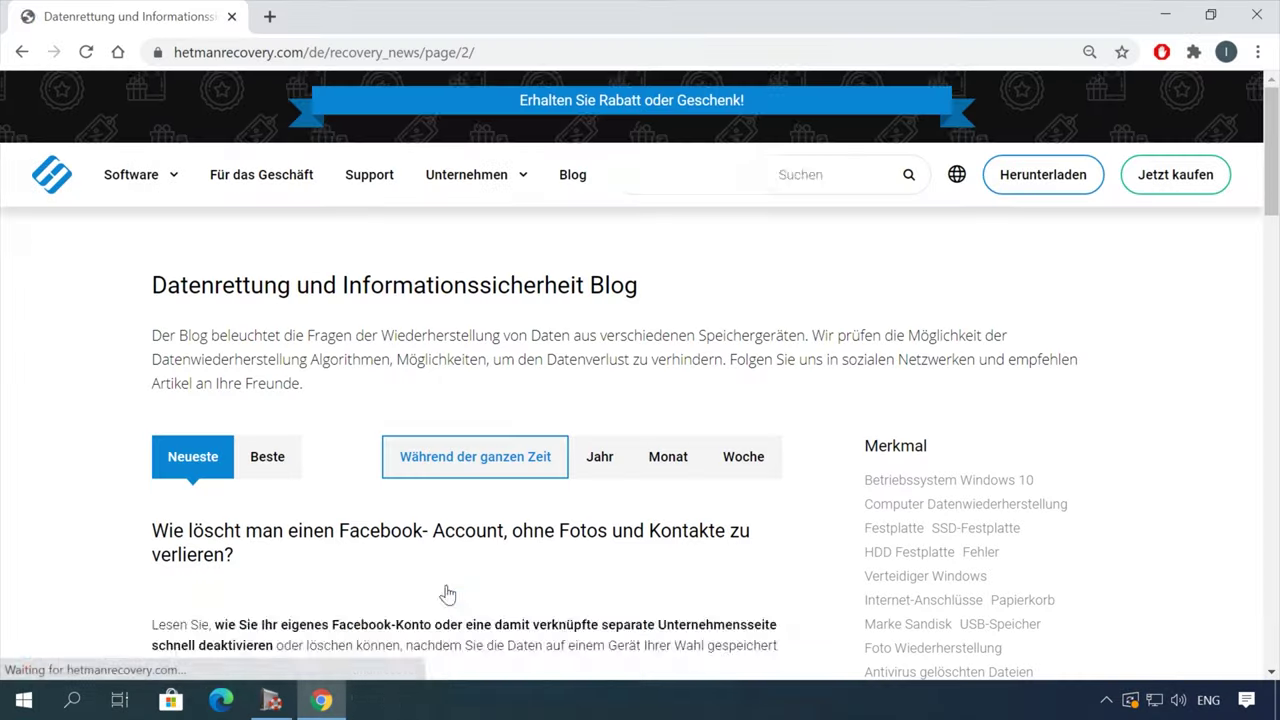
- In the Hetman blog in Chrome, find and open the article on recovering files after formatting or deletion
{"action": "scroll", "coordinate": [82, 561], "scroll_direction": "down", "scroll_amount": 12}
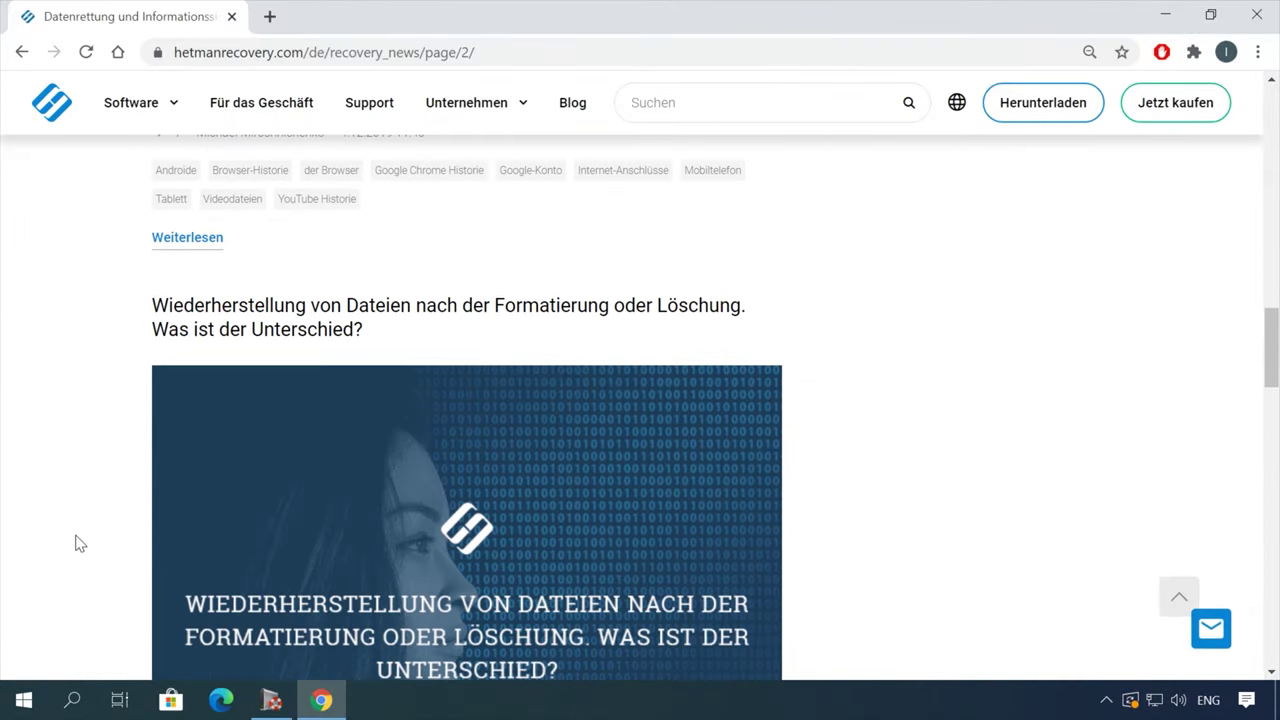
{"action": "scroll", "coordinate": [78, 541], "scroll_direction": "down", "scroll_amount": 2}
{"action": "scroll", "coordinate": [77, 540], "scroll_direction": "up", "scroll_amount": 1}
{"action": "left_click", "coordinate": [516, 213]}
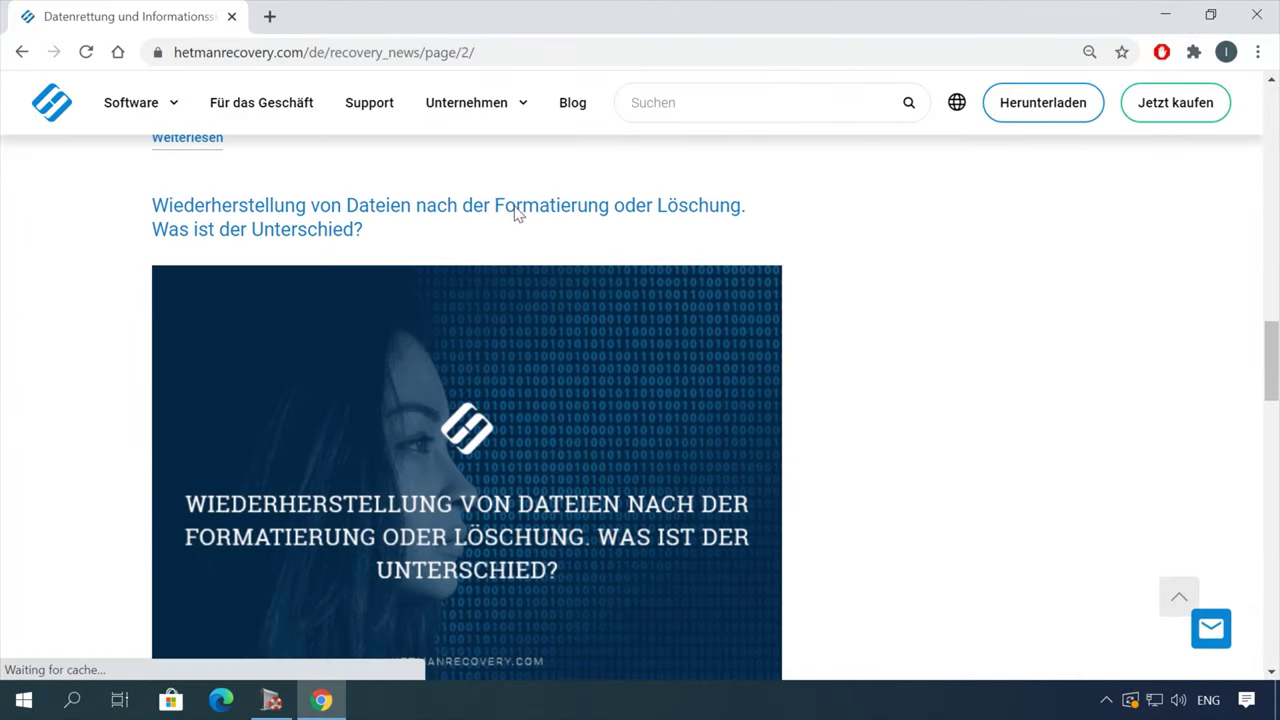
- Read through the article's sections on how files are stored and the ways they are deleted in Windows
{"action": "scroll", "coordinate": [771, 409], "scroll_direction": "down", "scroll_amount": 10}
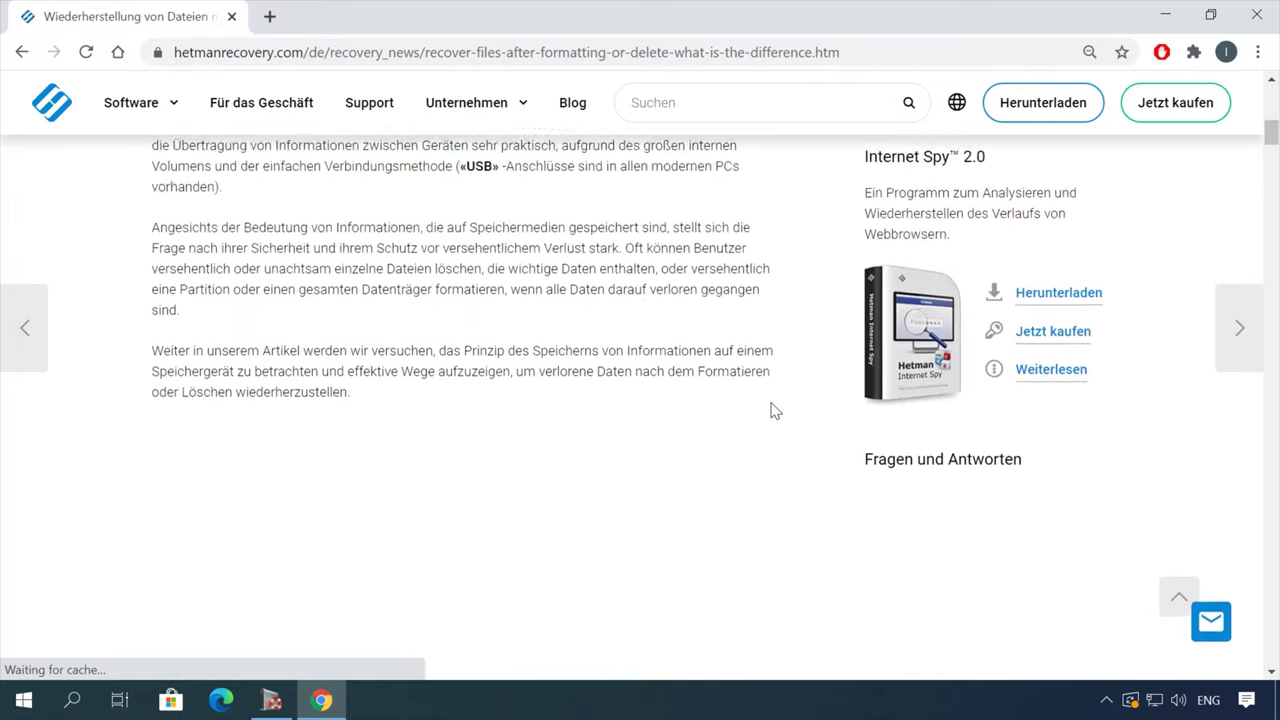
{"action": "scroll", "coordinate": [771, 409], "scroll_direction": "down", "scroll_amount": 15}
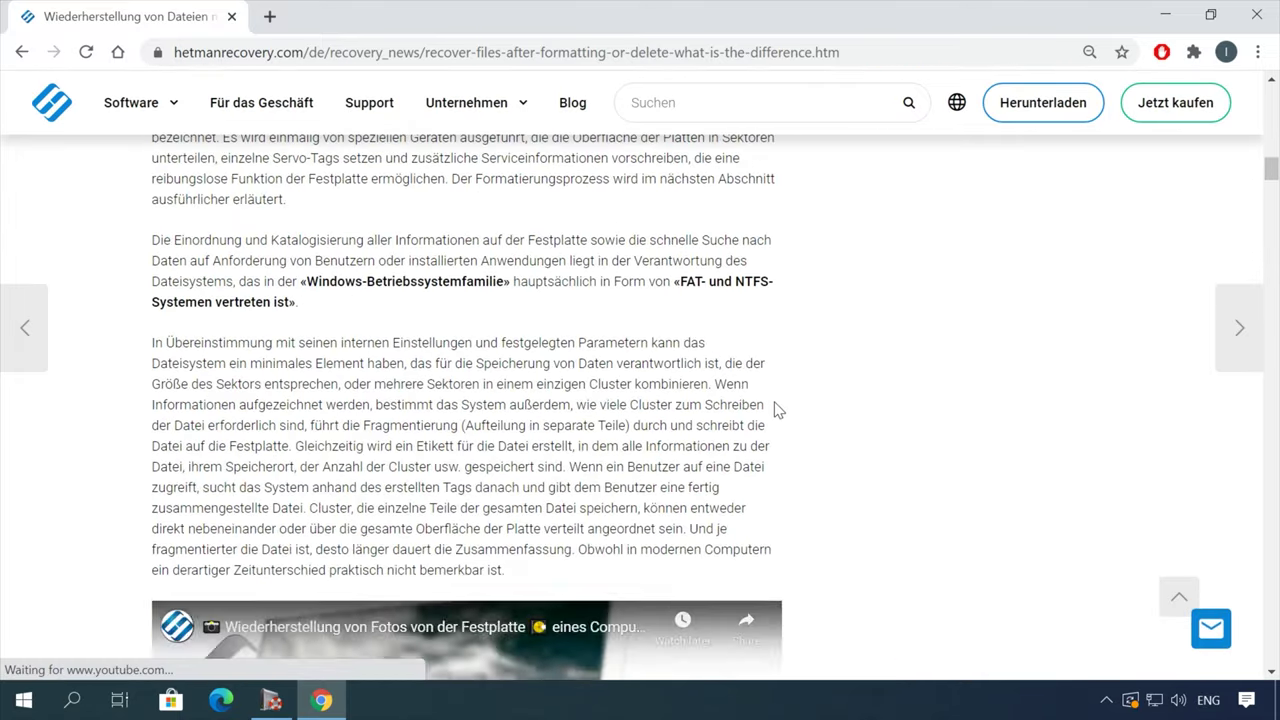
{"action": "scroll", "coordinate": [795, 410], "scroll_direction": "down", "scroll_amount": 15}
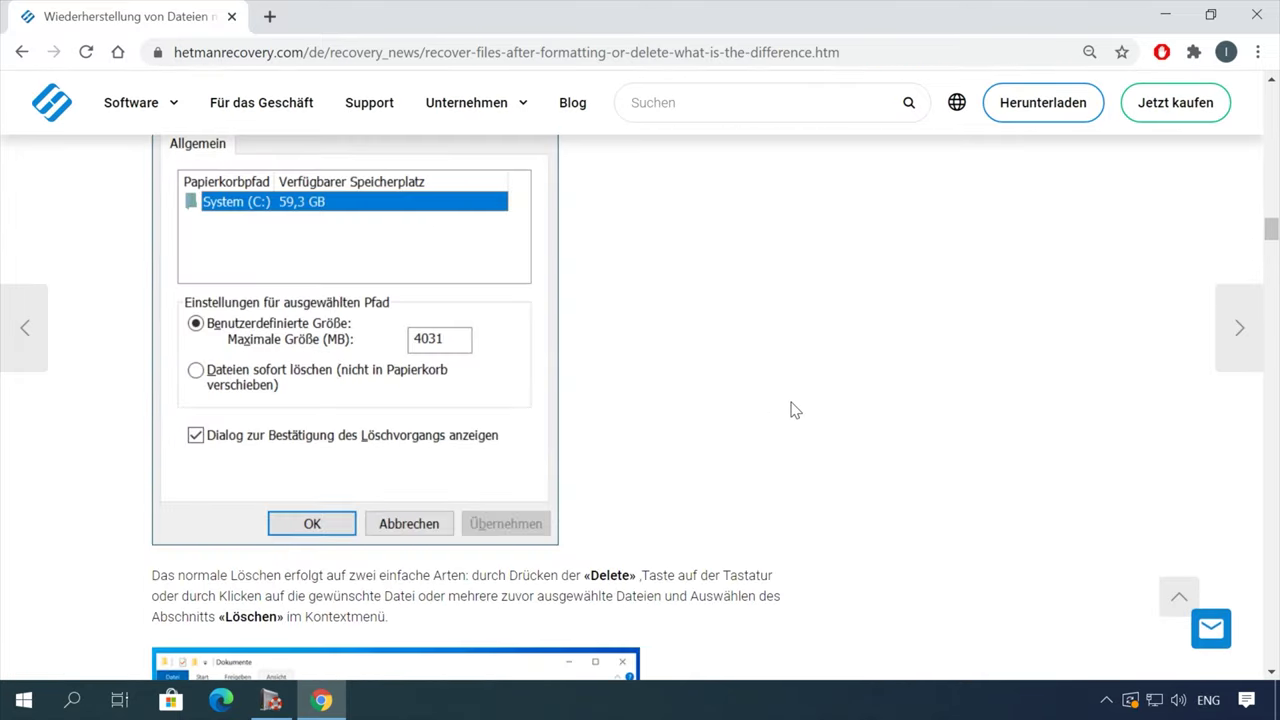
{"action": "scroll", "coordinate": [795, 410], "scroll_direction": "down", "scroll_amount": 8}
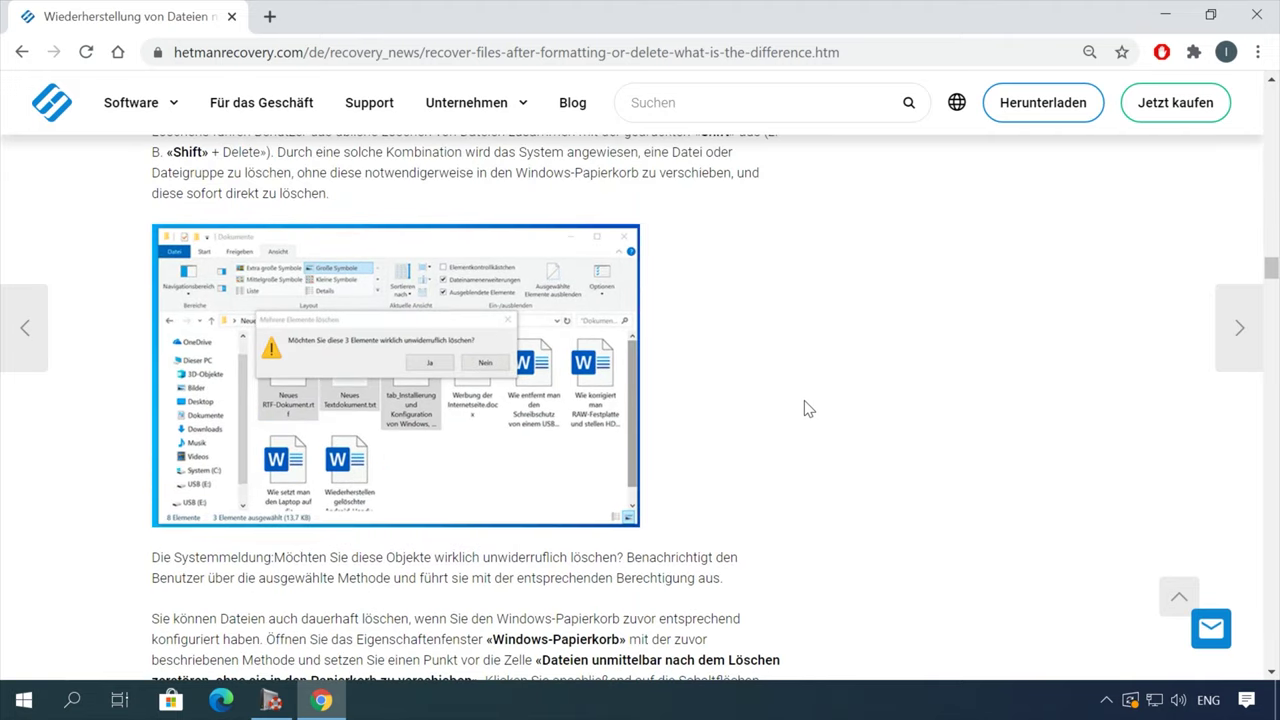
- Open the website's leave-a-message form and start editing the Nachricht field
{"action": "left_click", "coordinate": [1211, 628]}
{"action": "left_click", "coordinate": [1045, 522]}
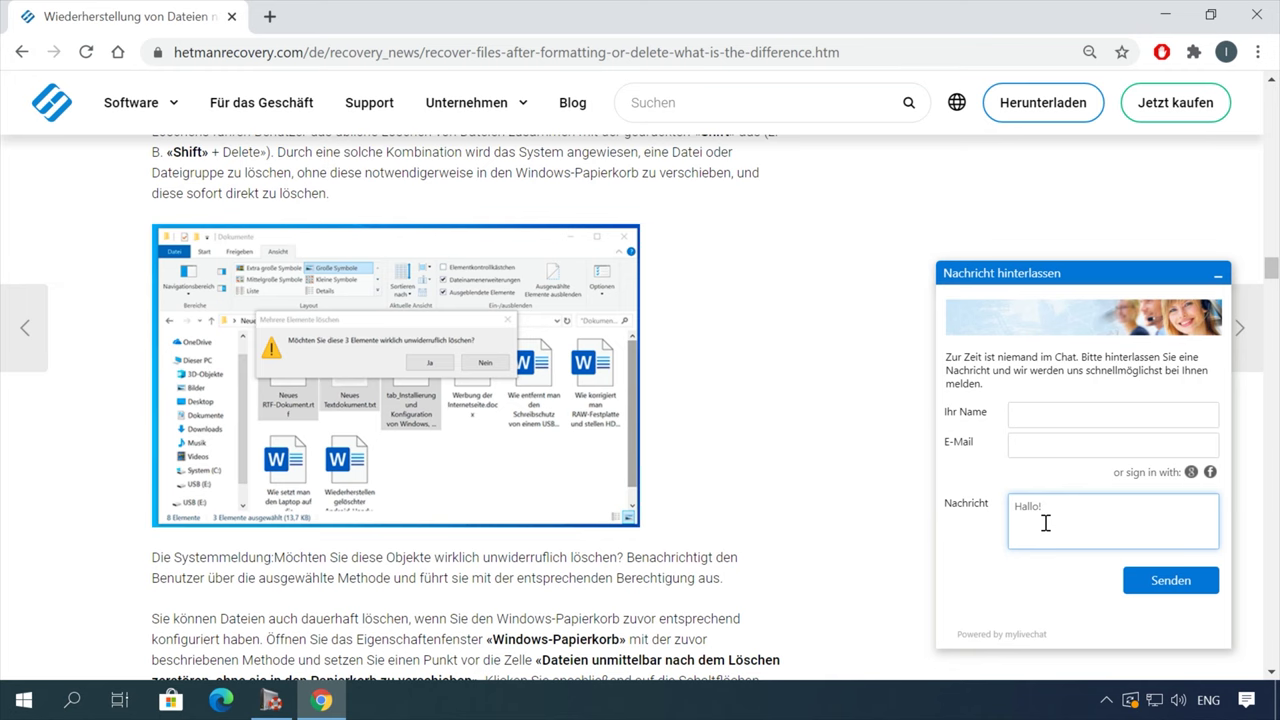